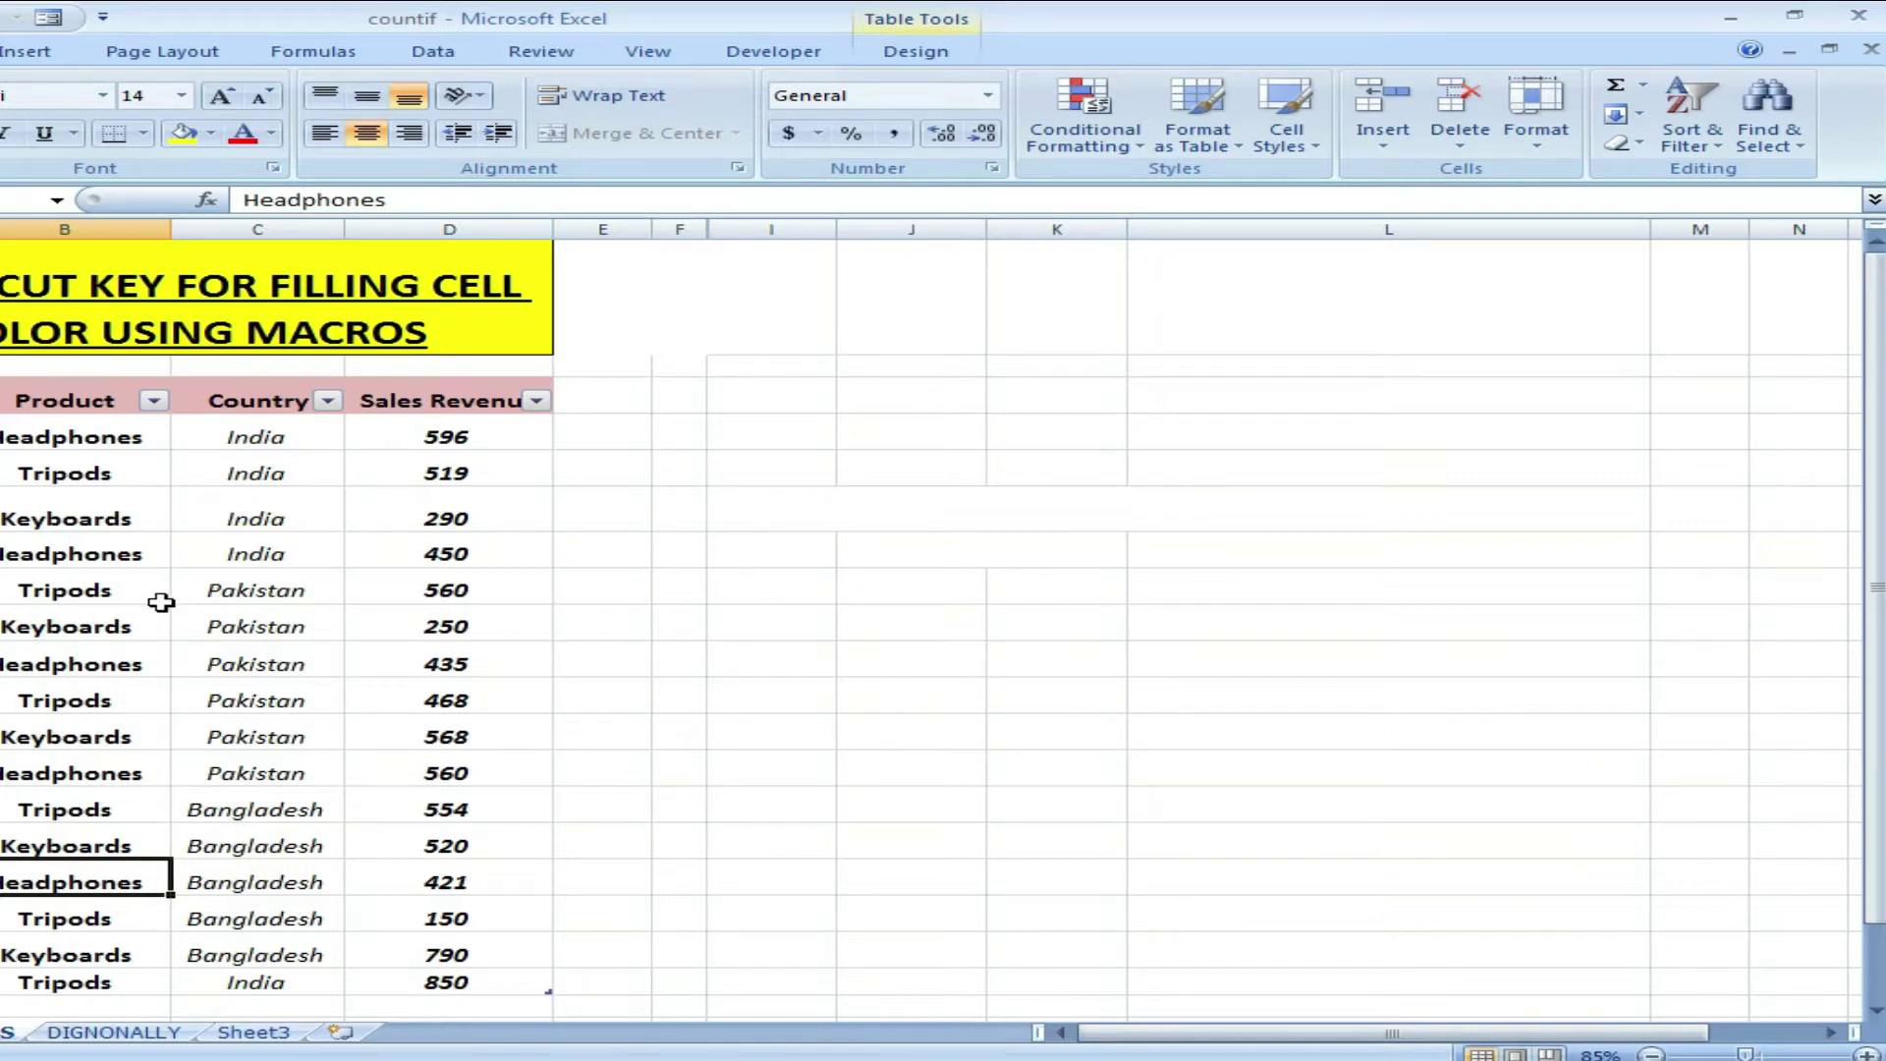
- Tint the Headphones cells in the 435 and Pakistan 560 rows light blue with Ctrl+Shift+B
left_click(120, 587)
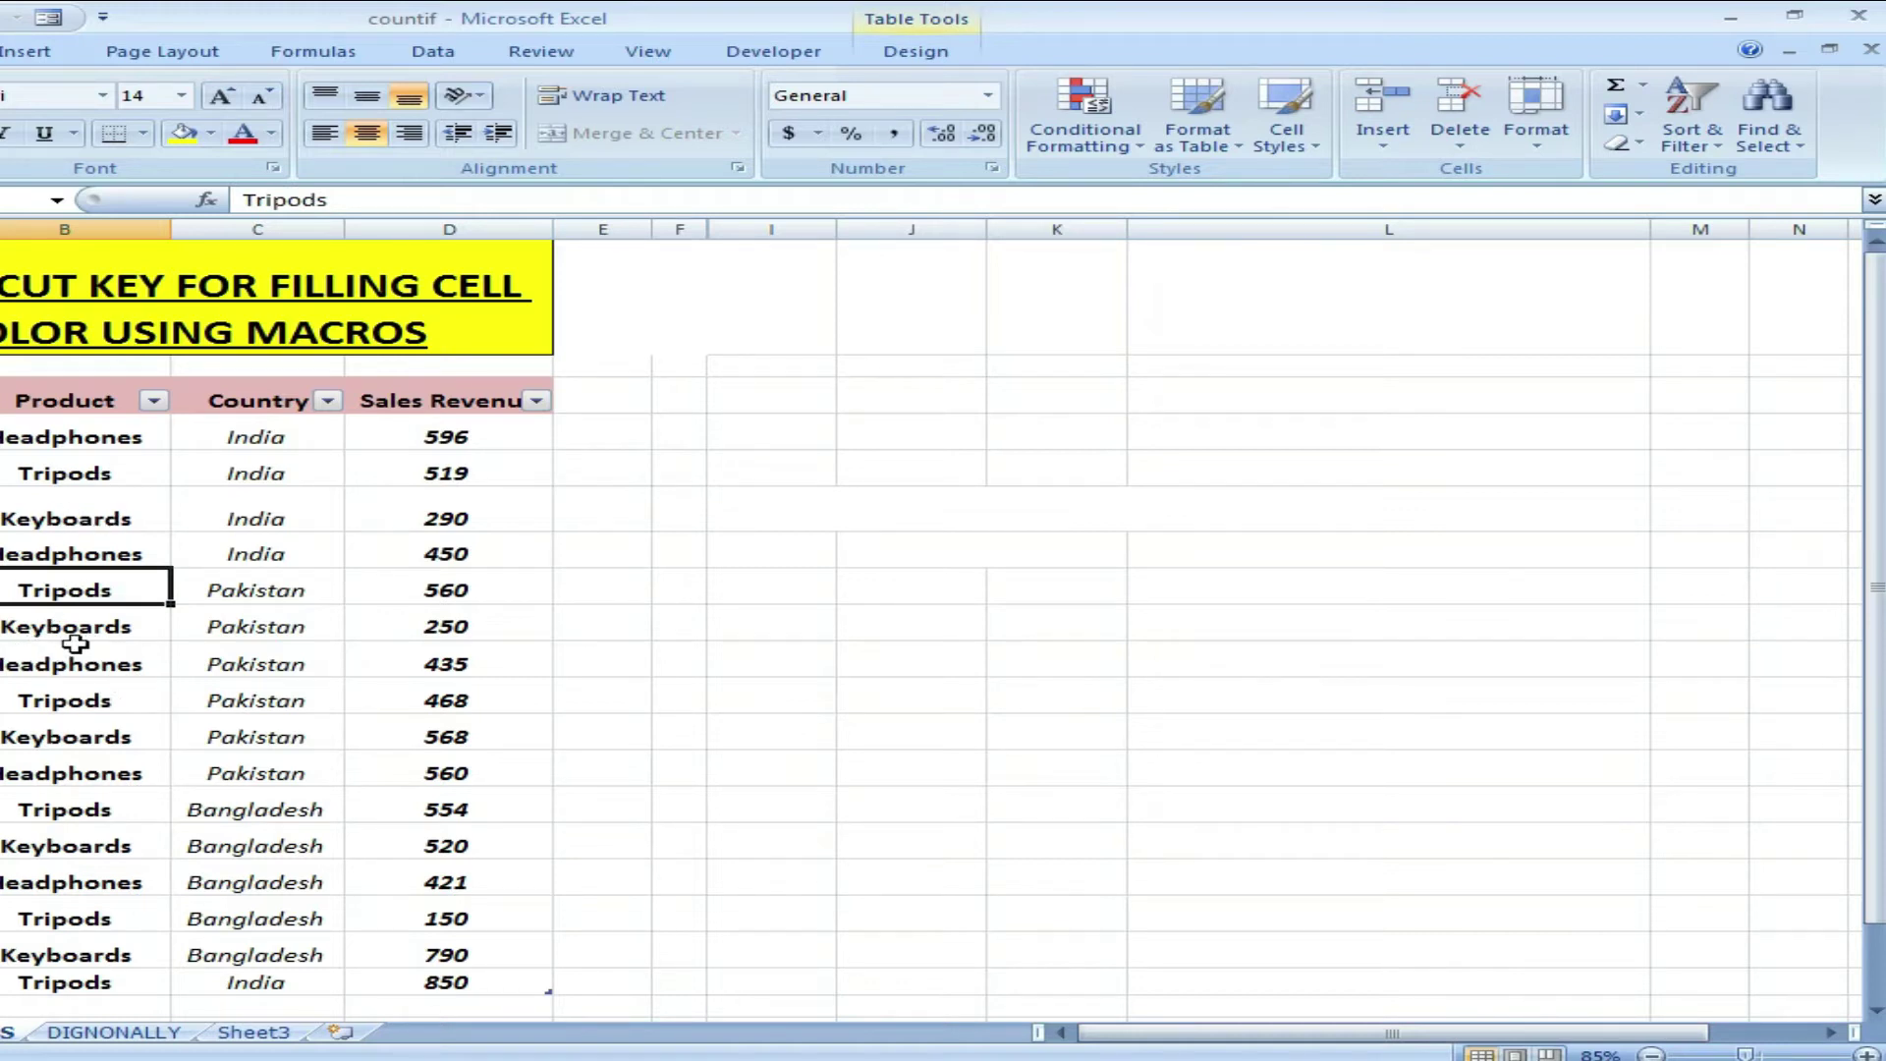
left_click(95, 662)
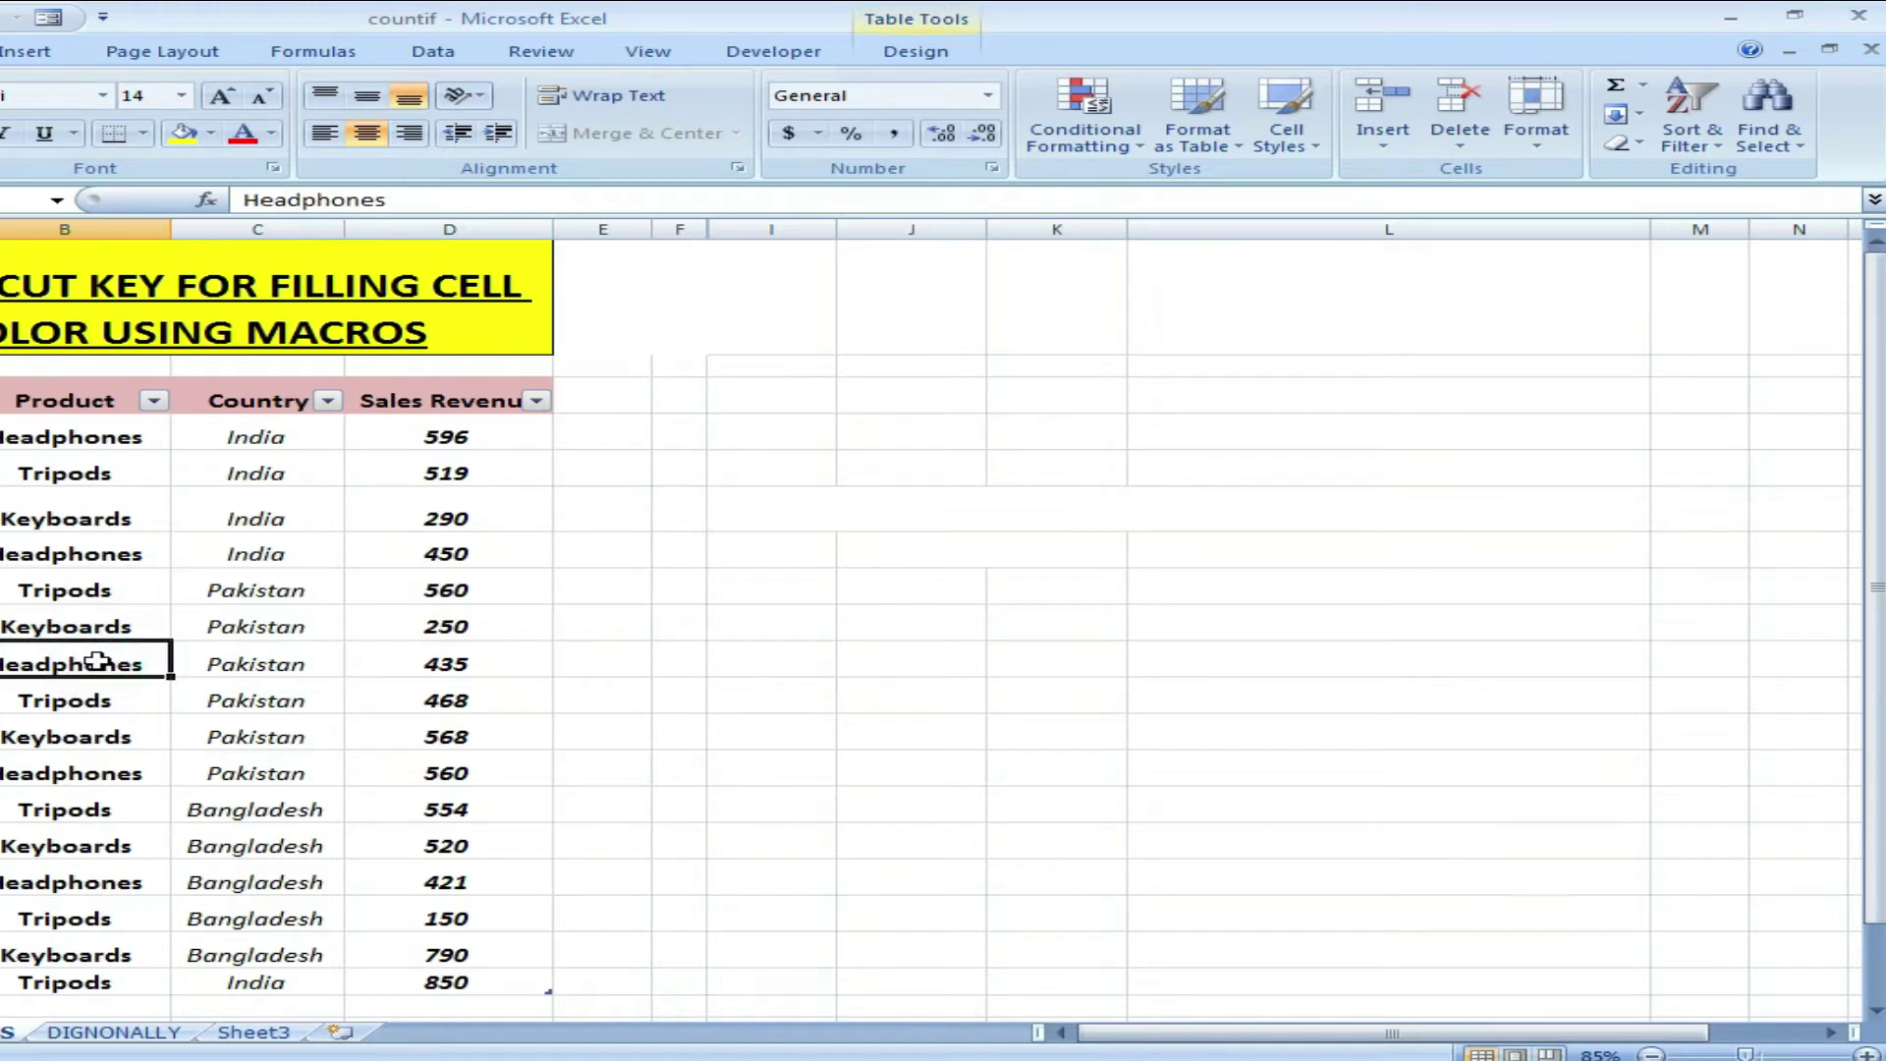
key("ctrl+shift+b")
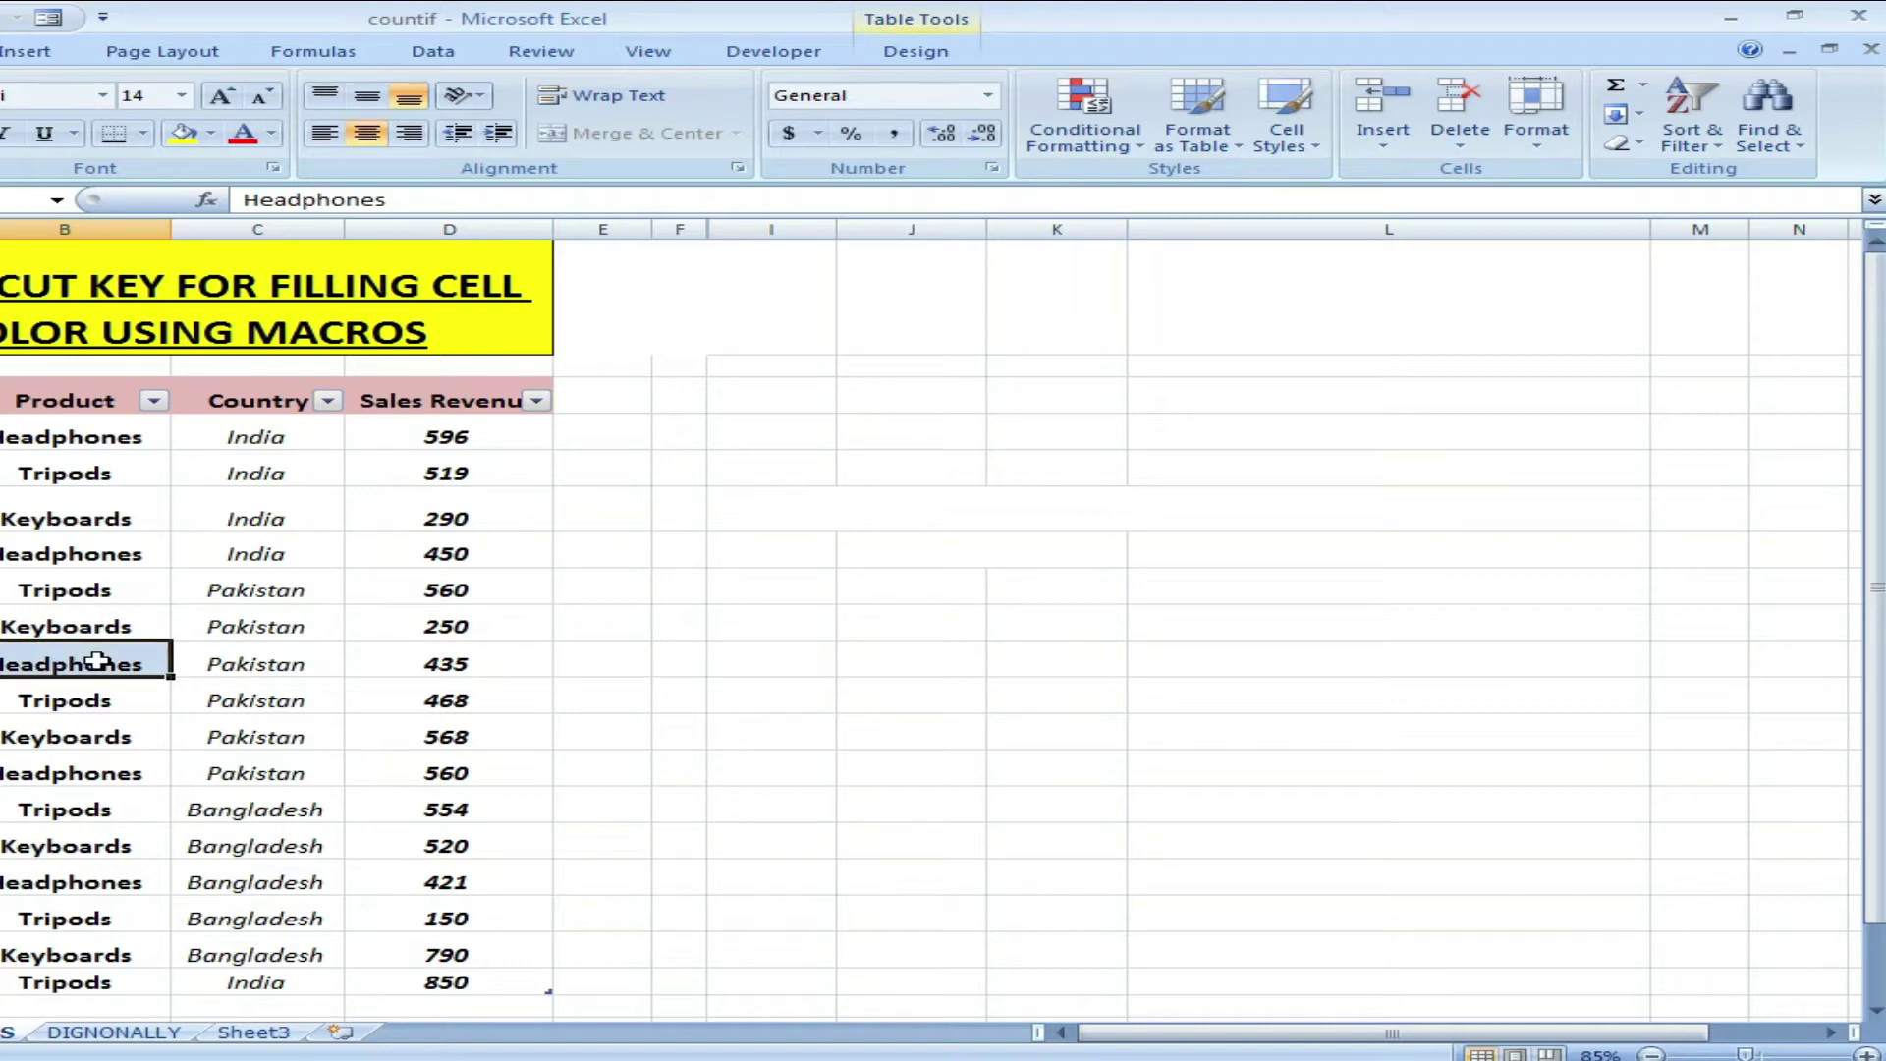
left_click(74, 758)
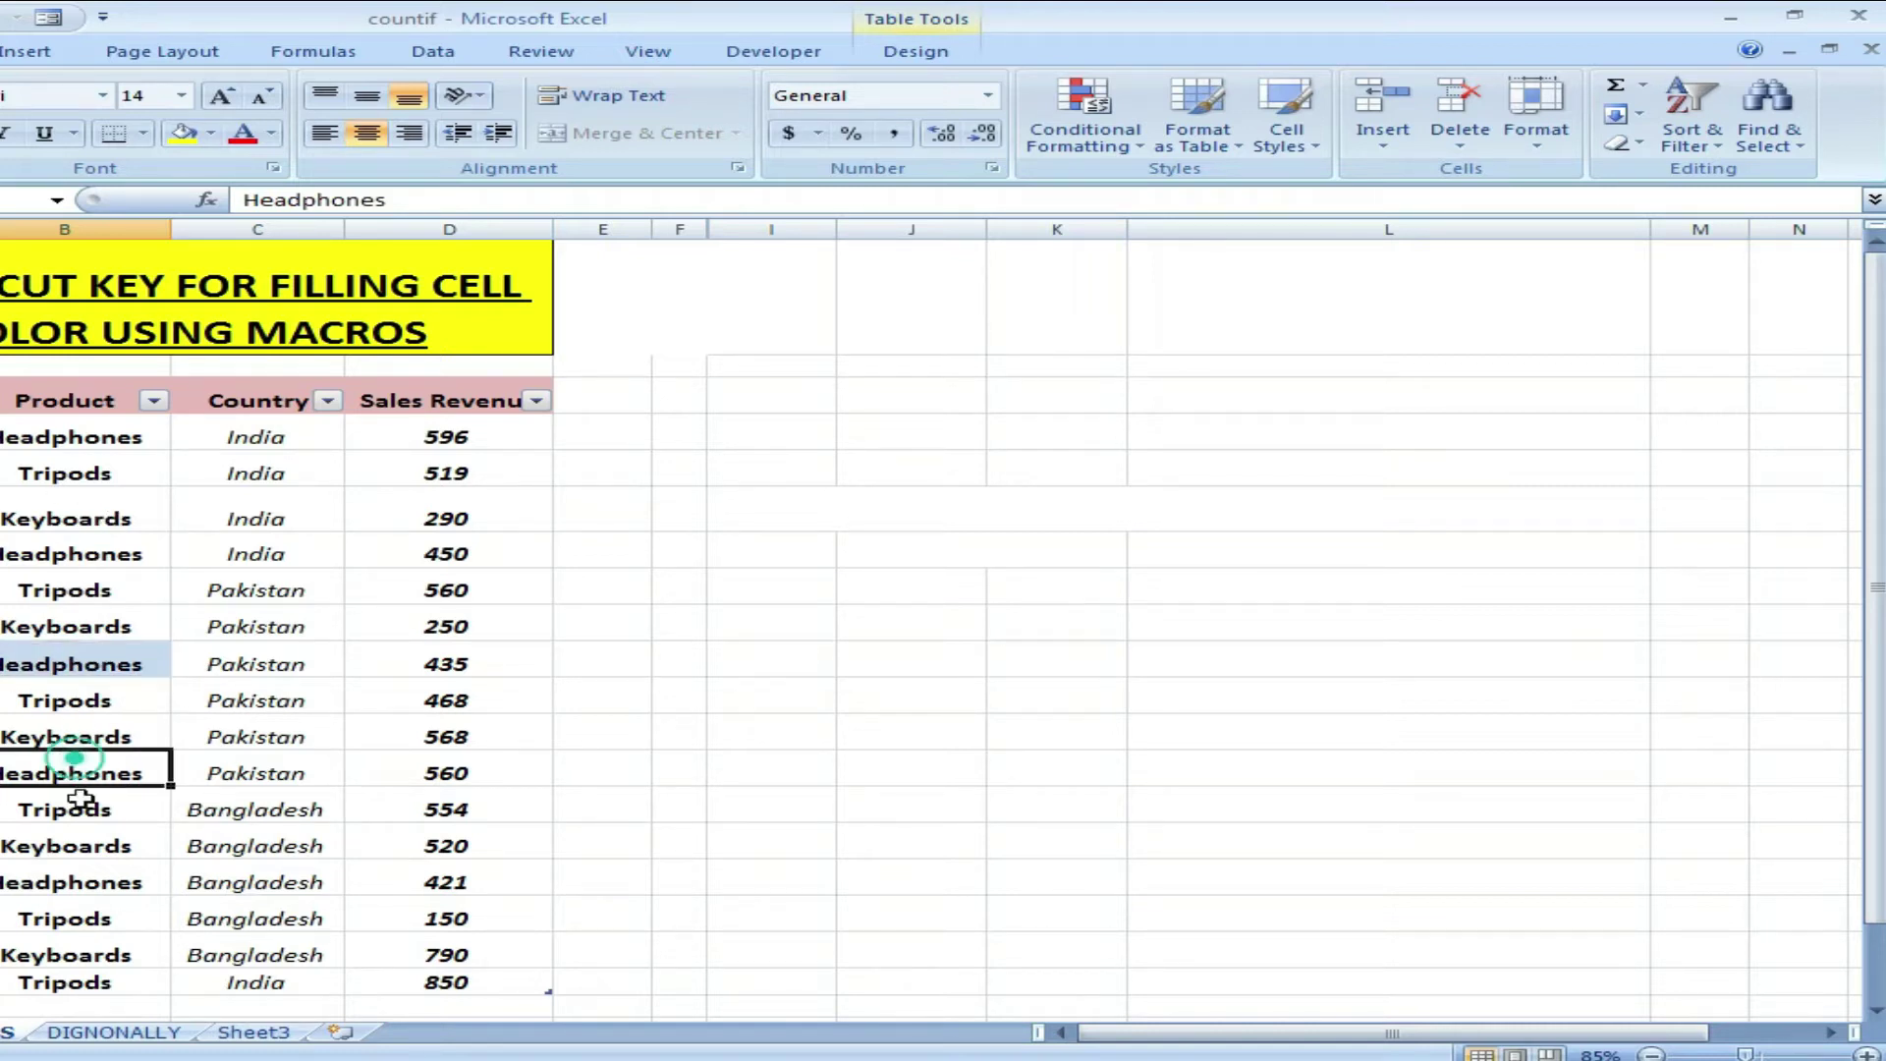
key("ctrl+shift+b")
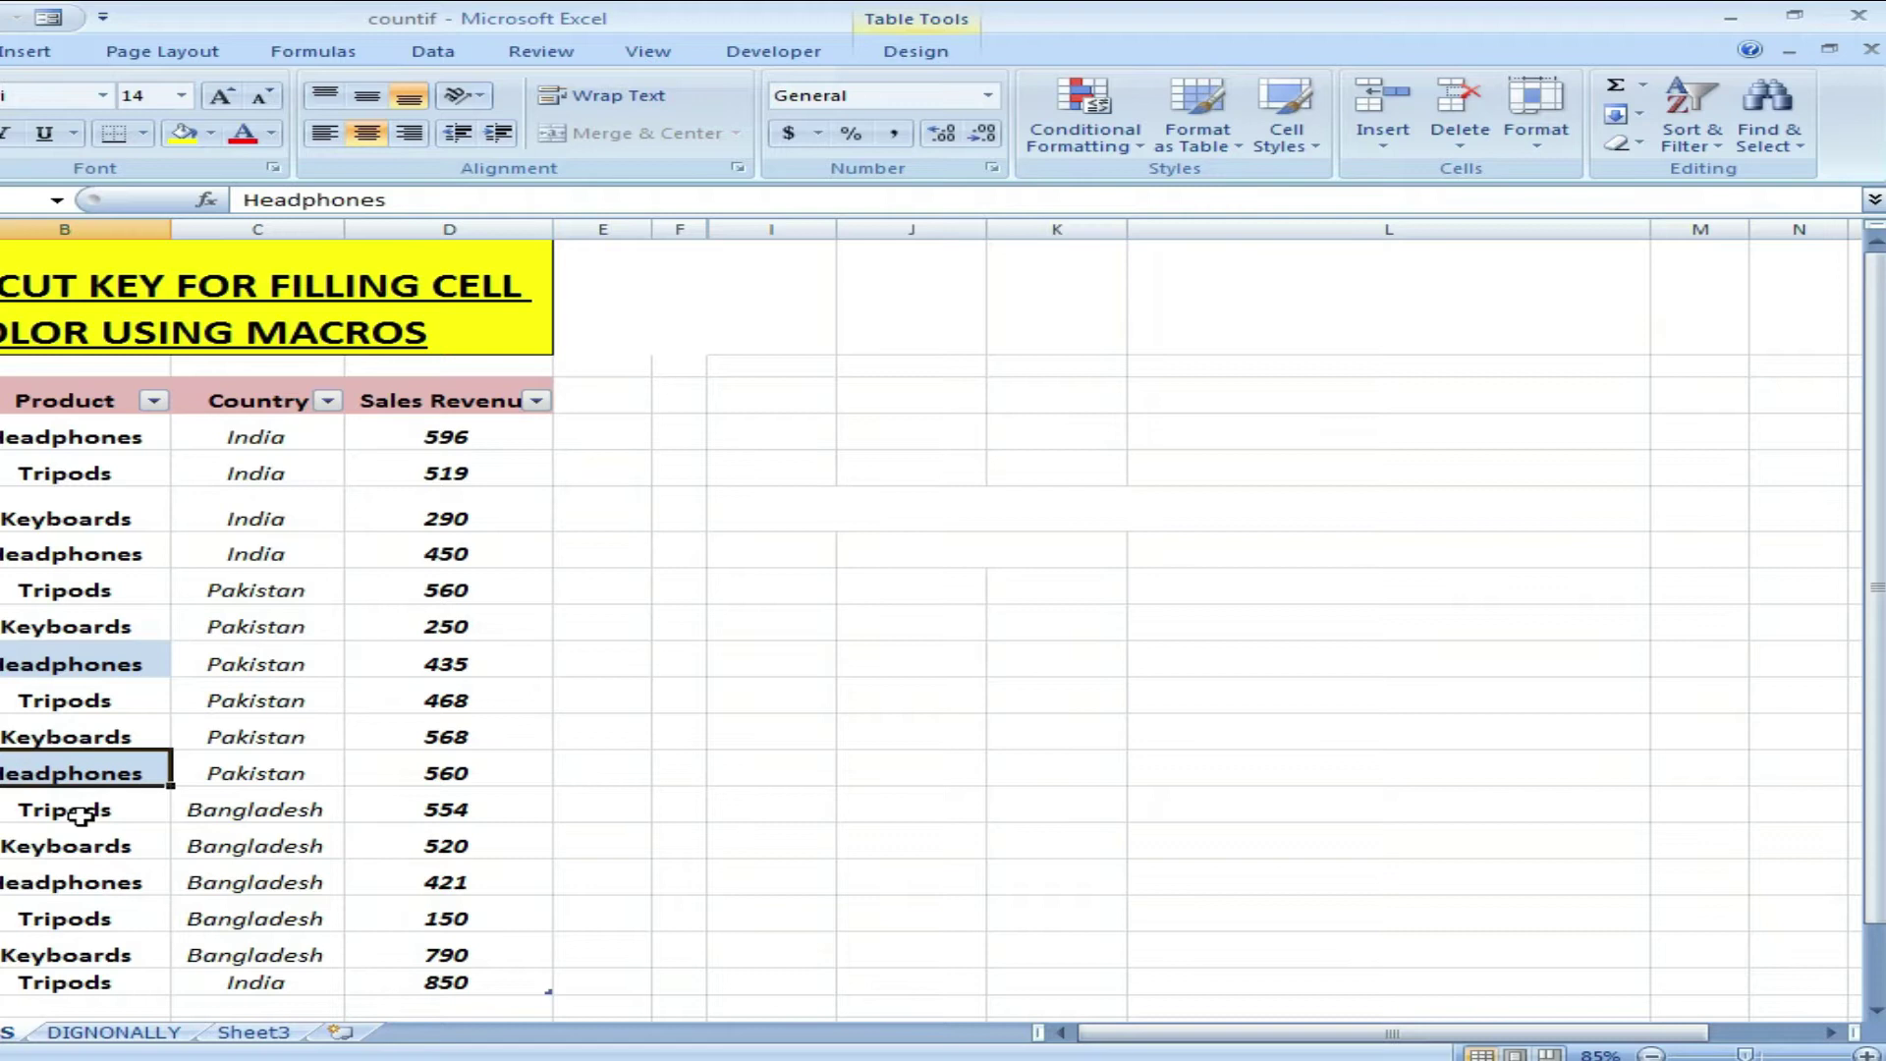
- Remove the light-blue fill from both Headphones cells so they are plain again
left_click(78, 843)
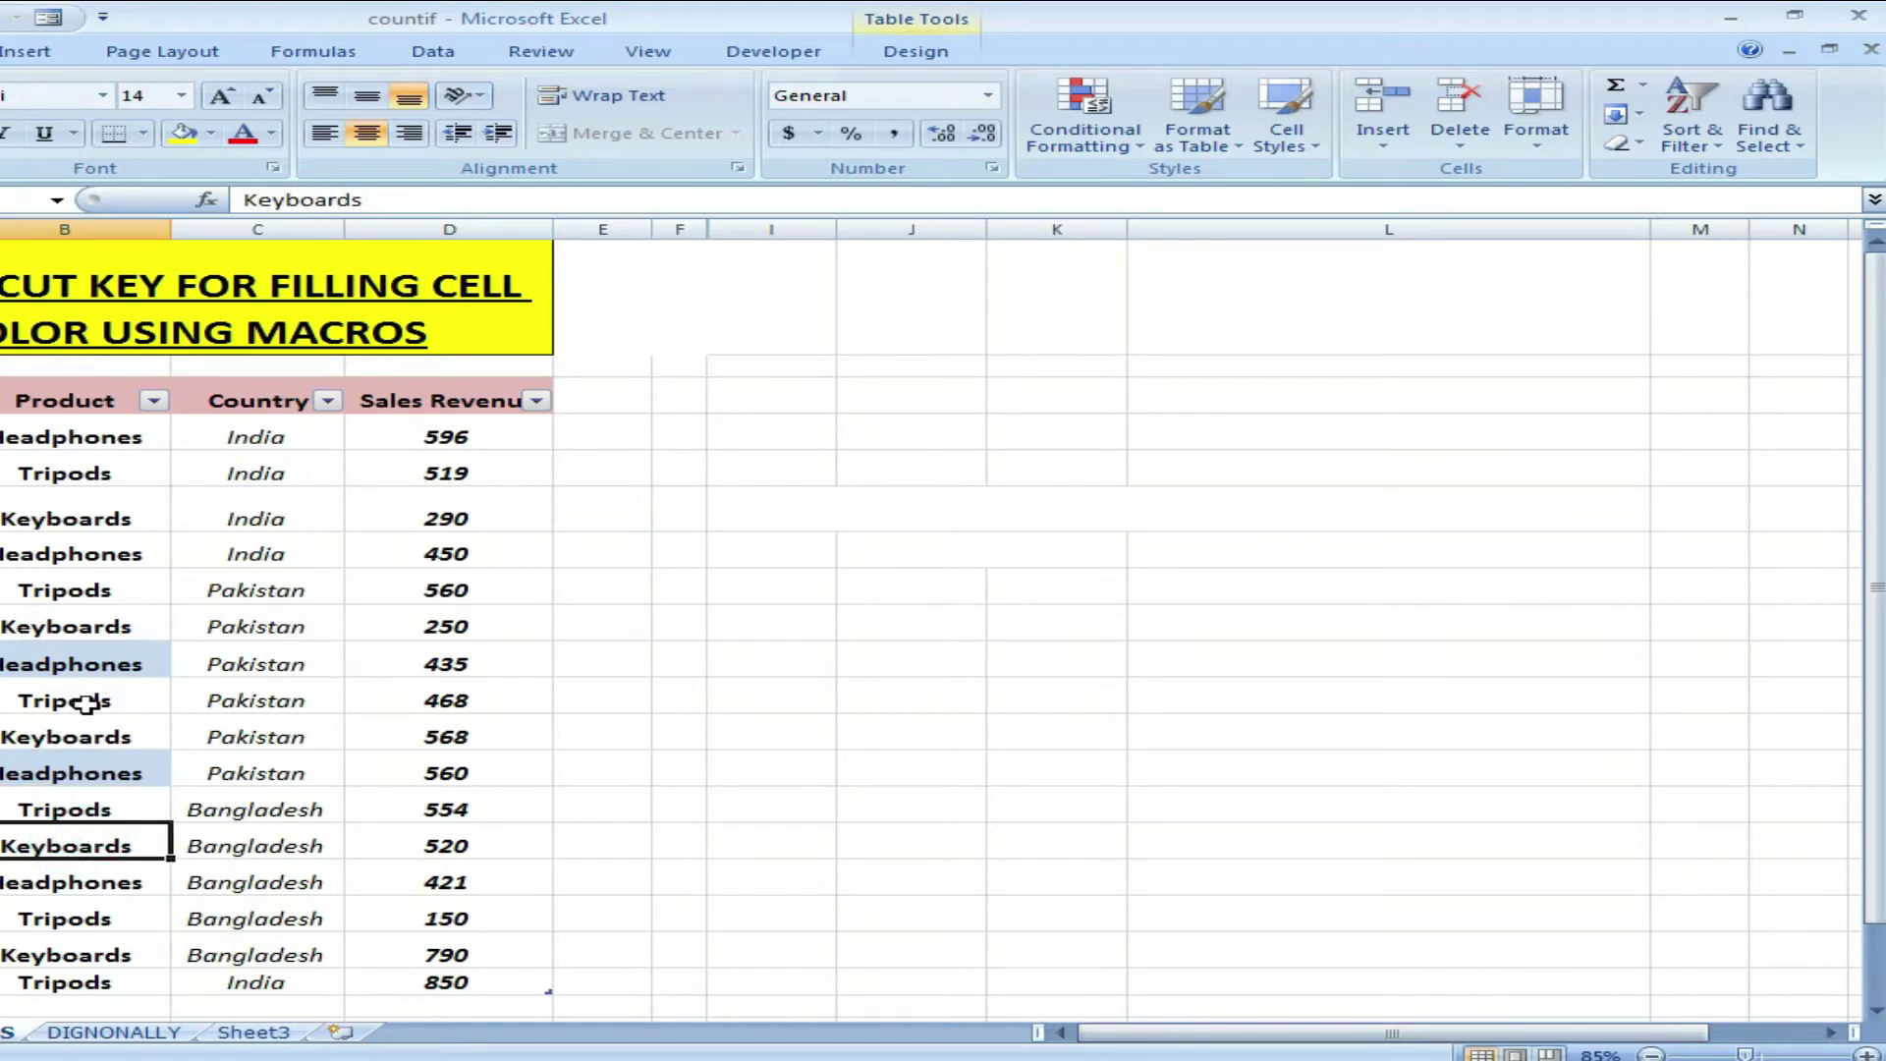
left_click(79, 778)
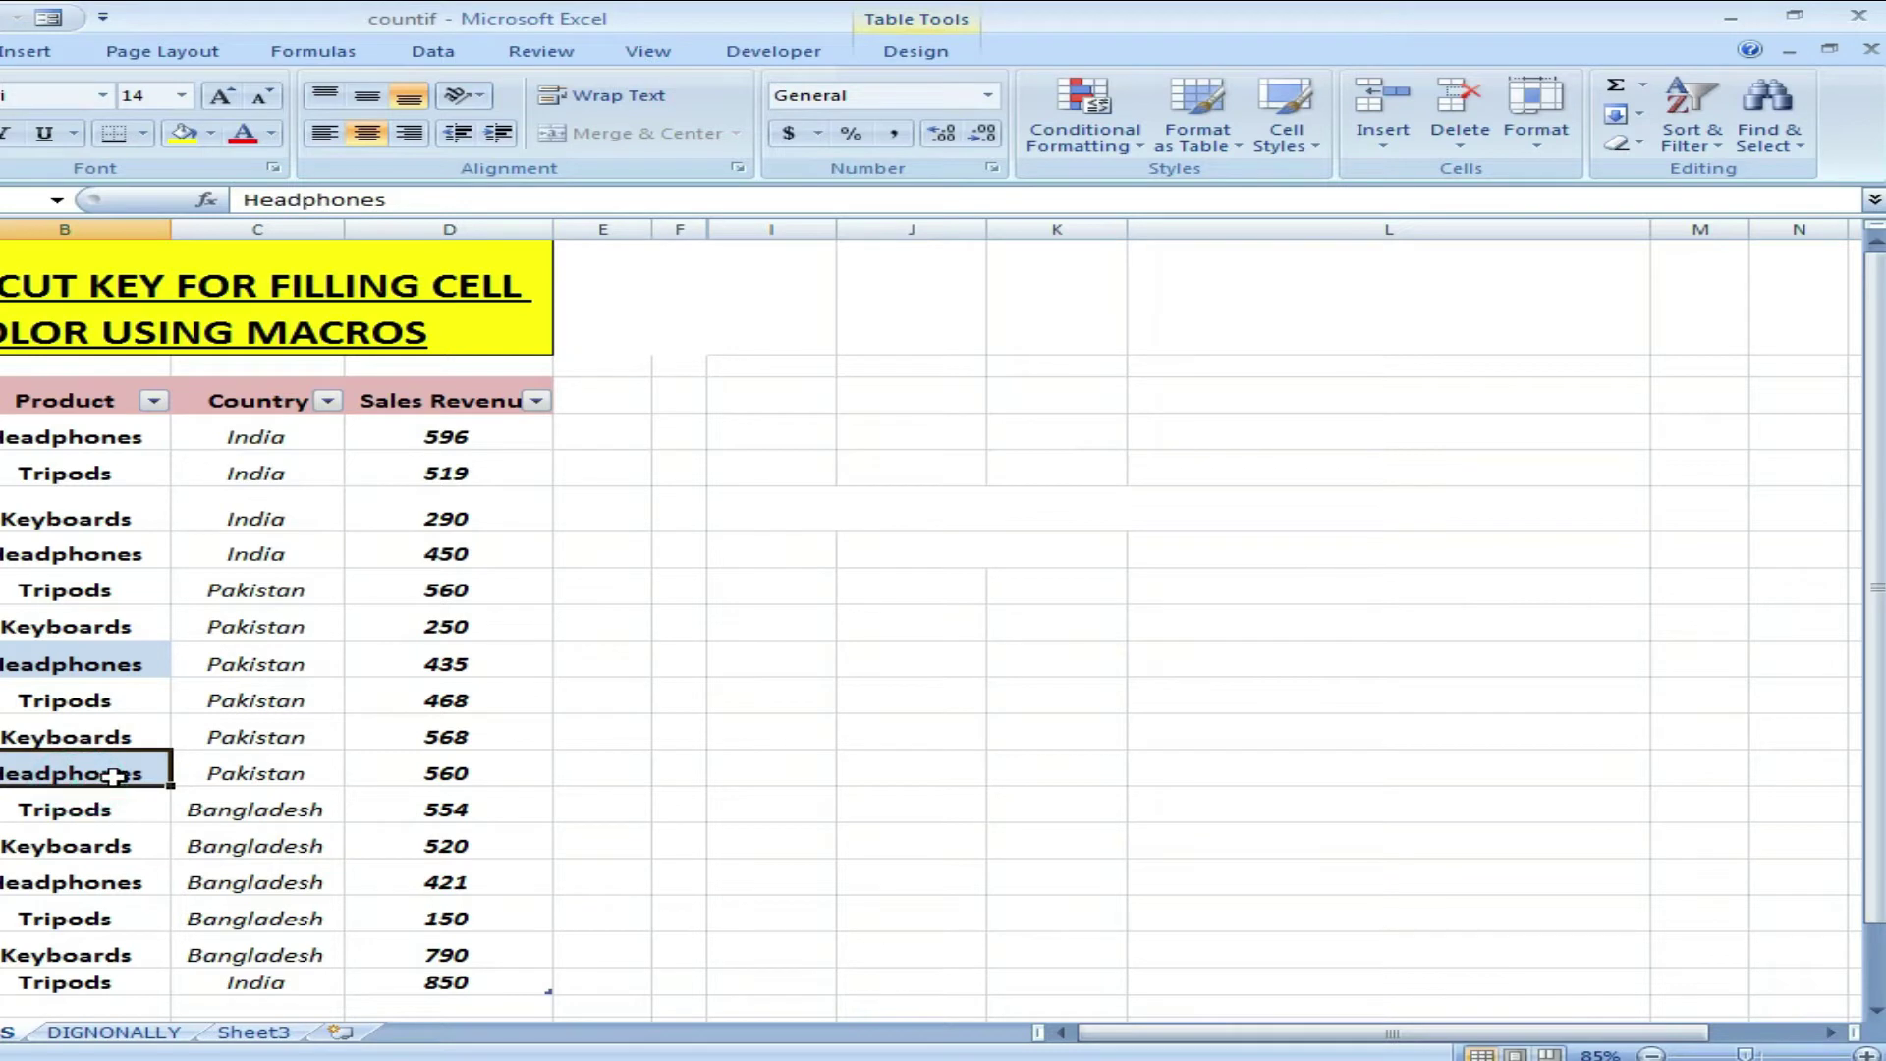
key("ctrl+z")
left_click(67, 669)
key("ctrl+z")
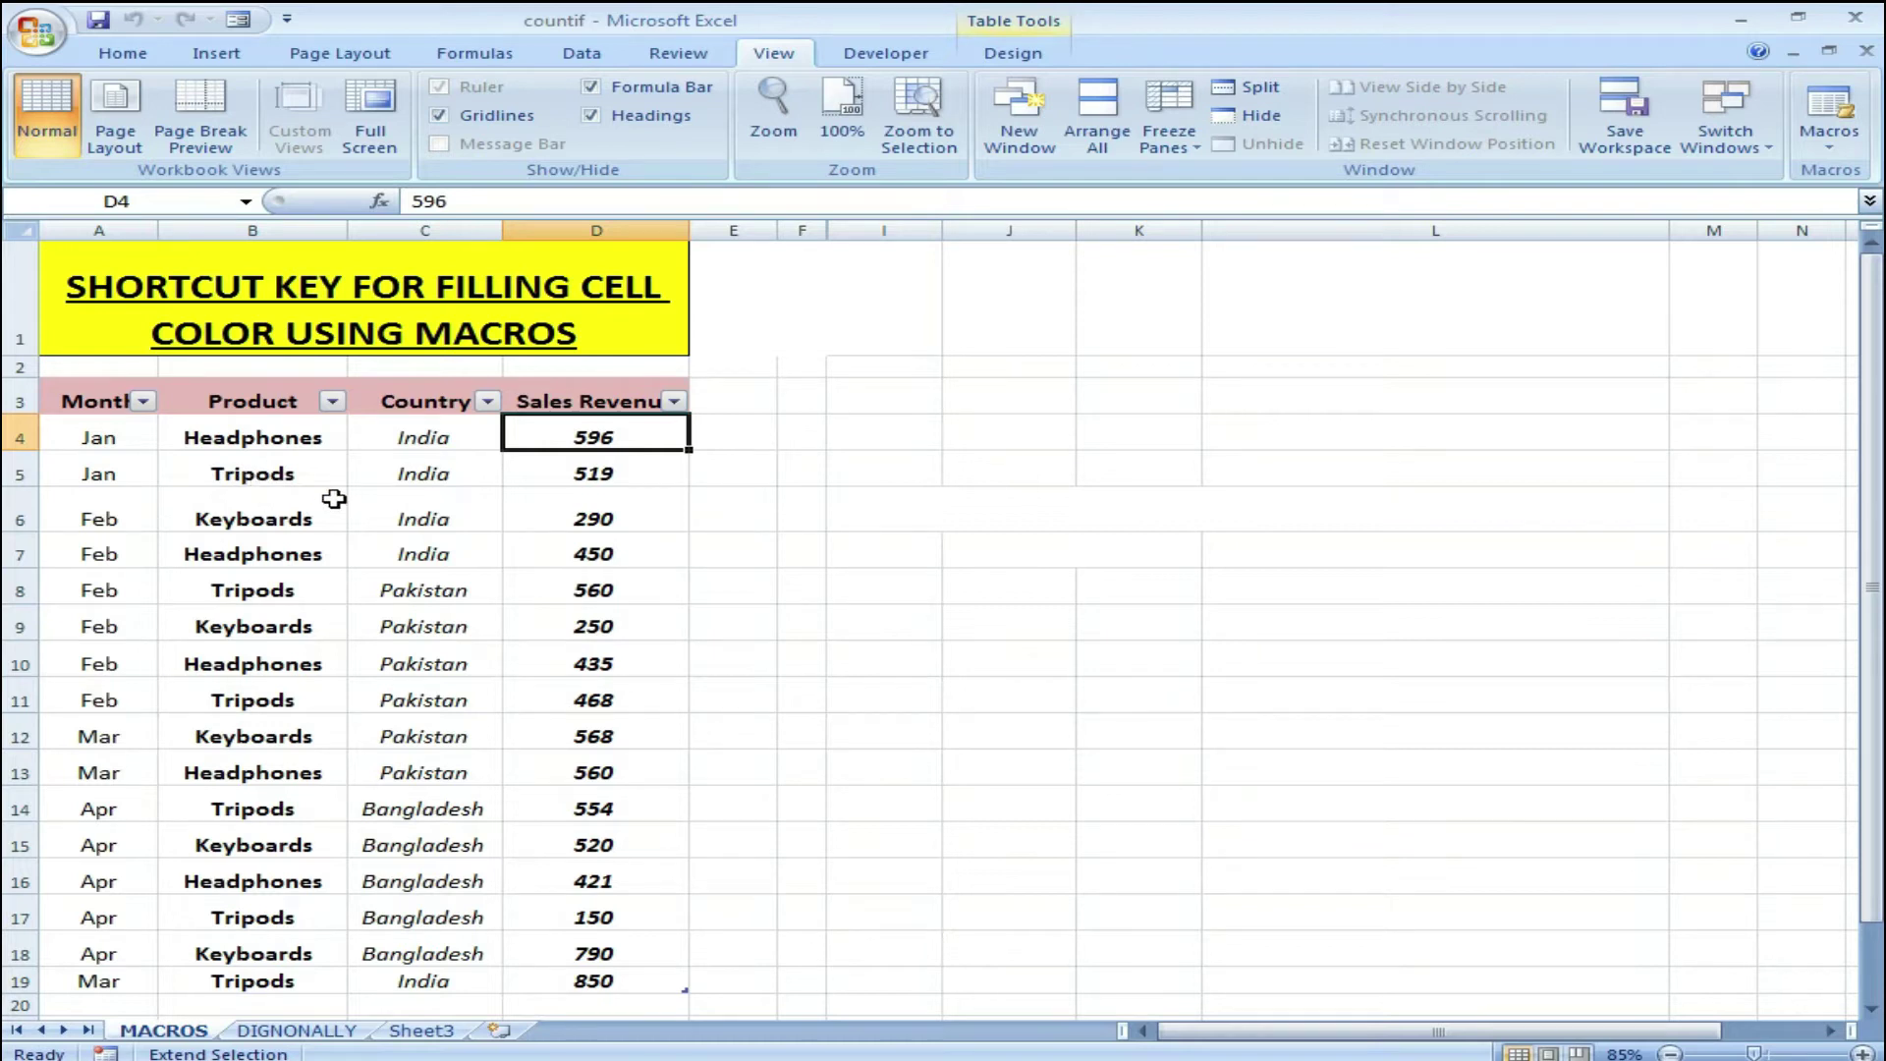
left_click(325, 668)
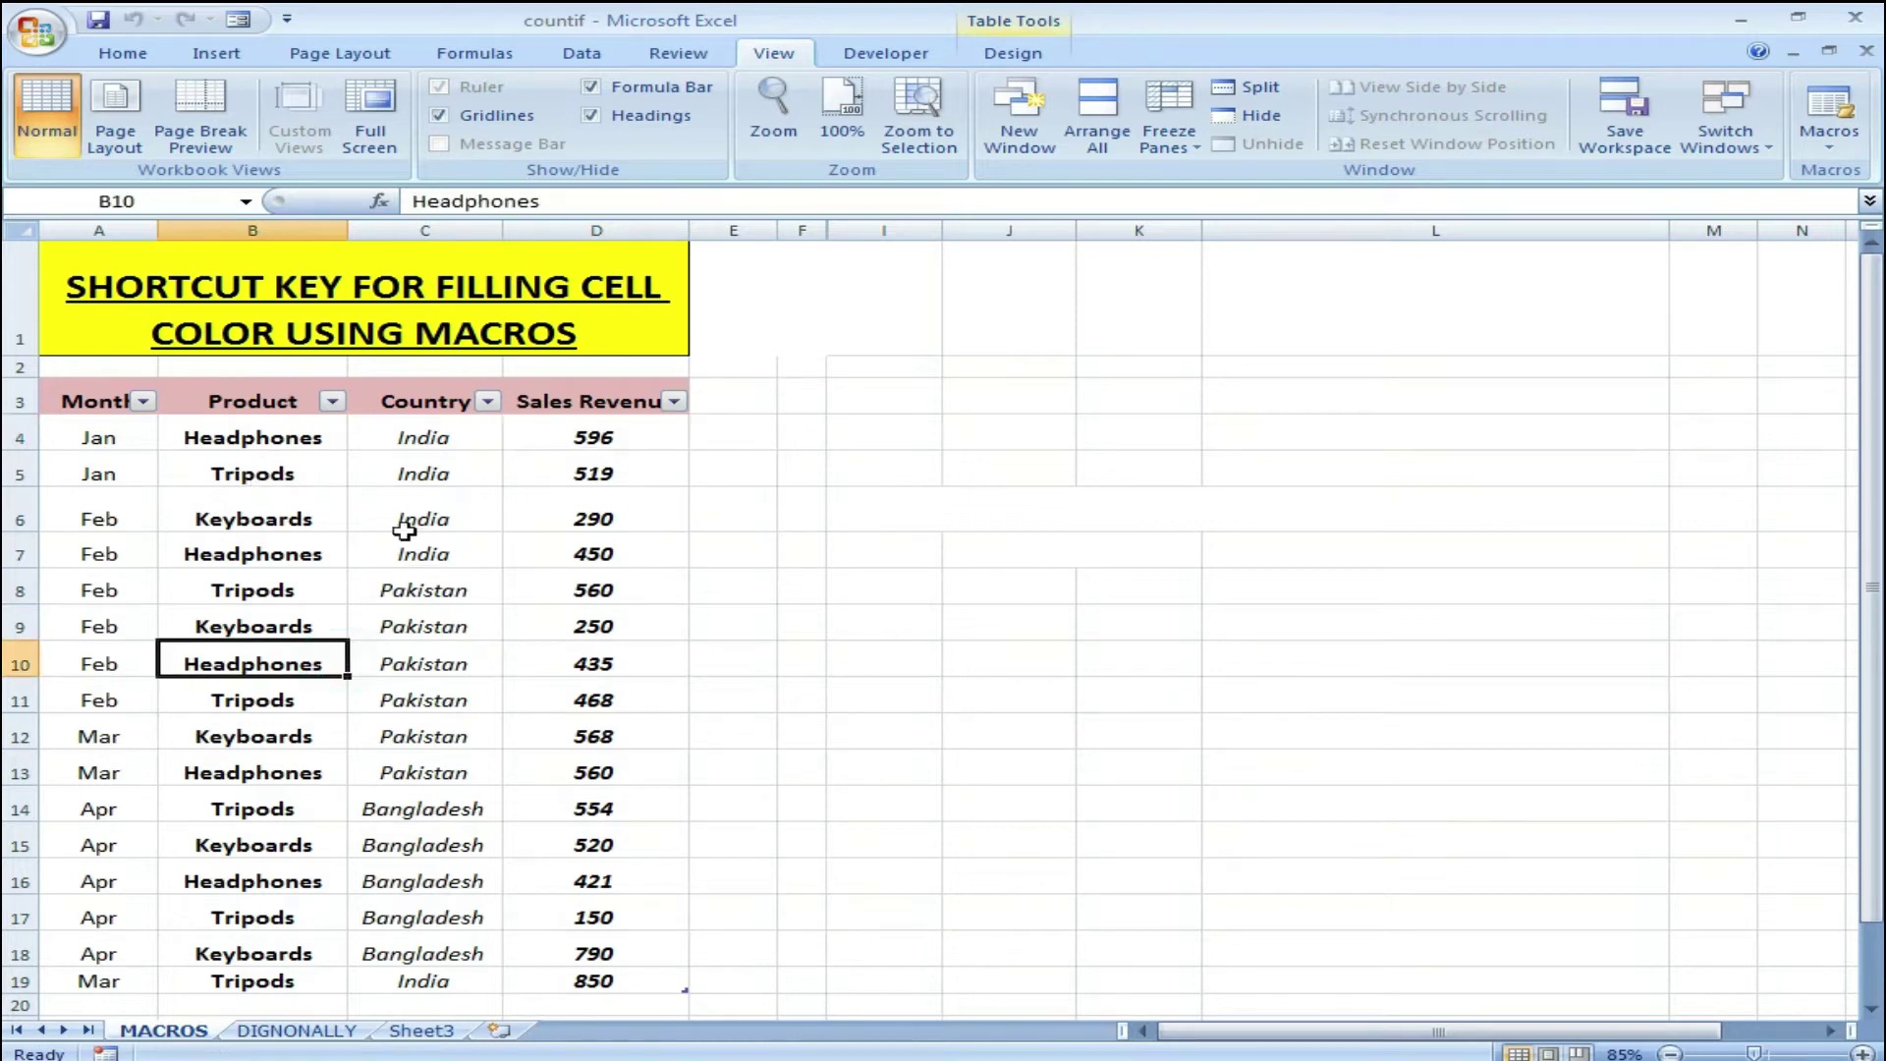
left_click(263, 475)
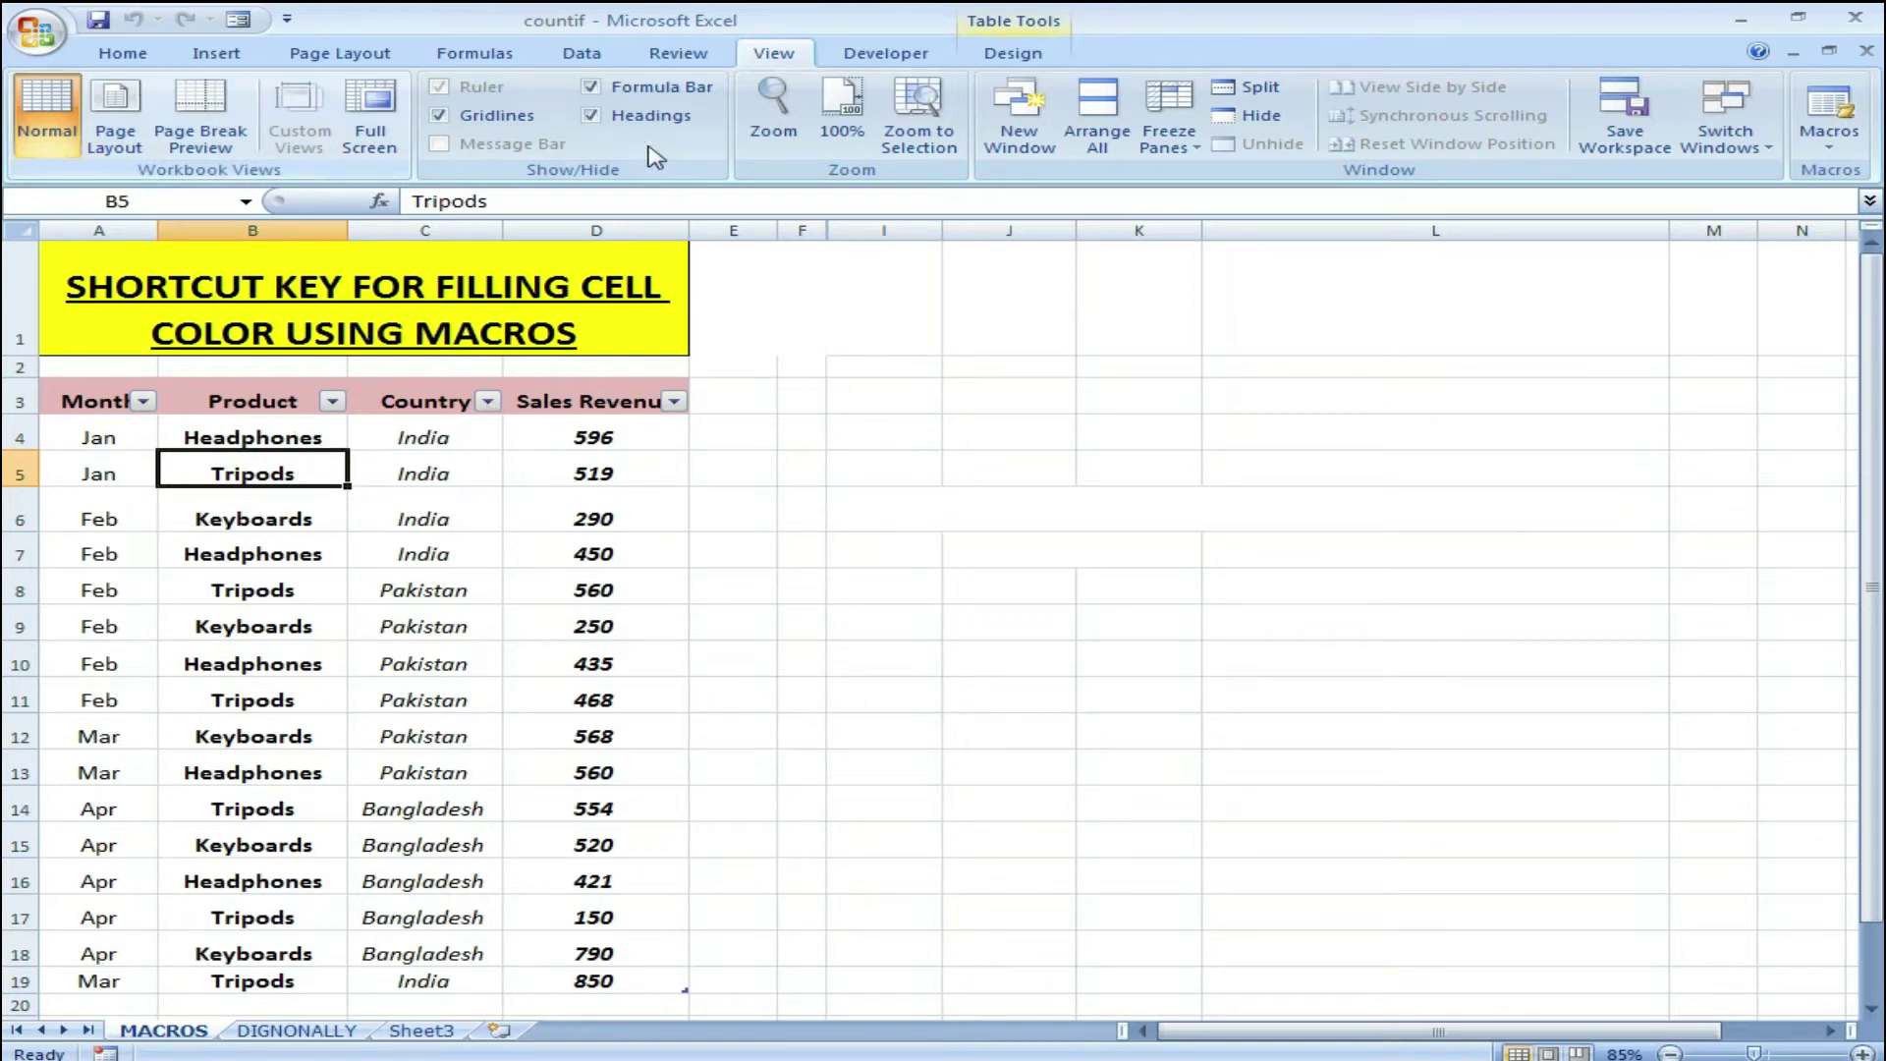
left_click(771, 57)
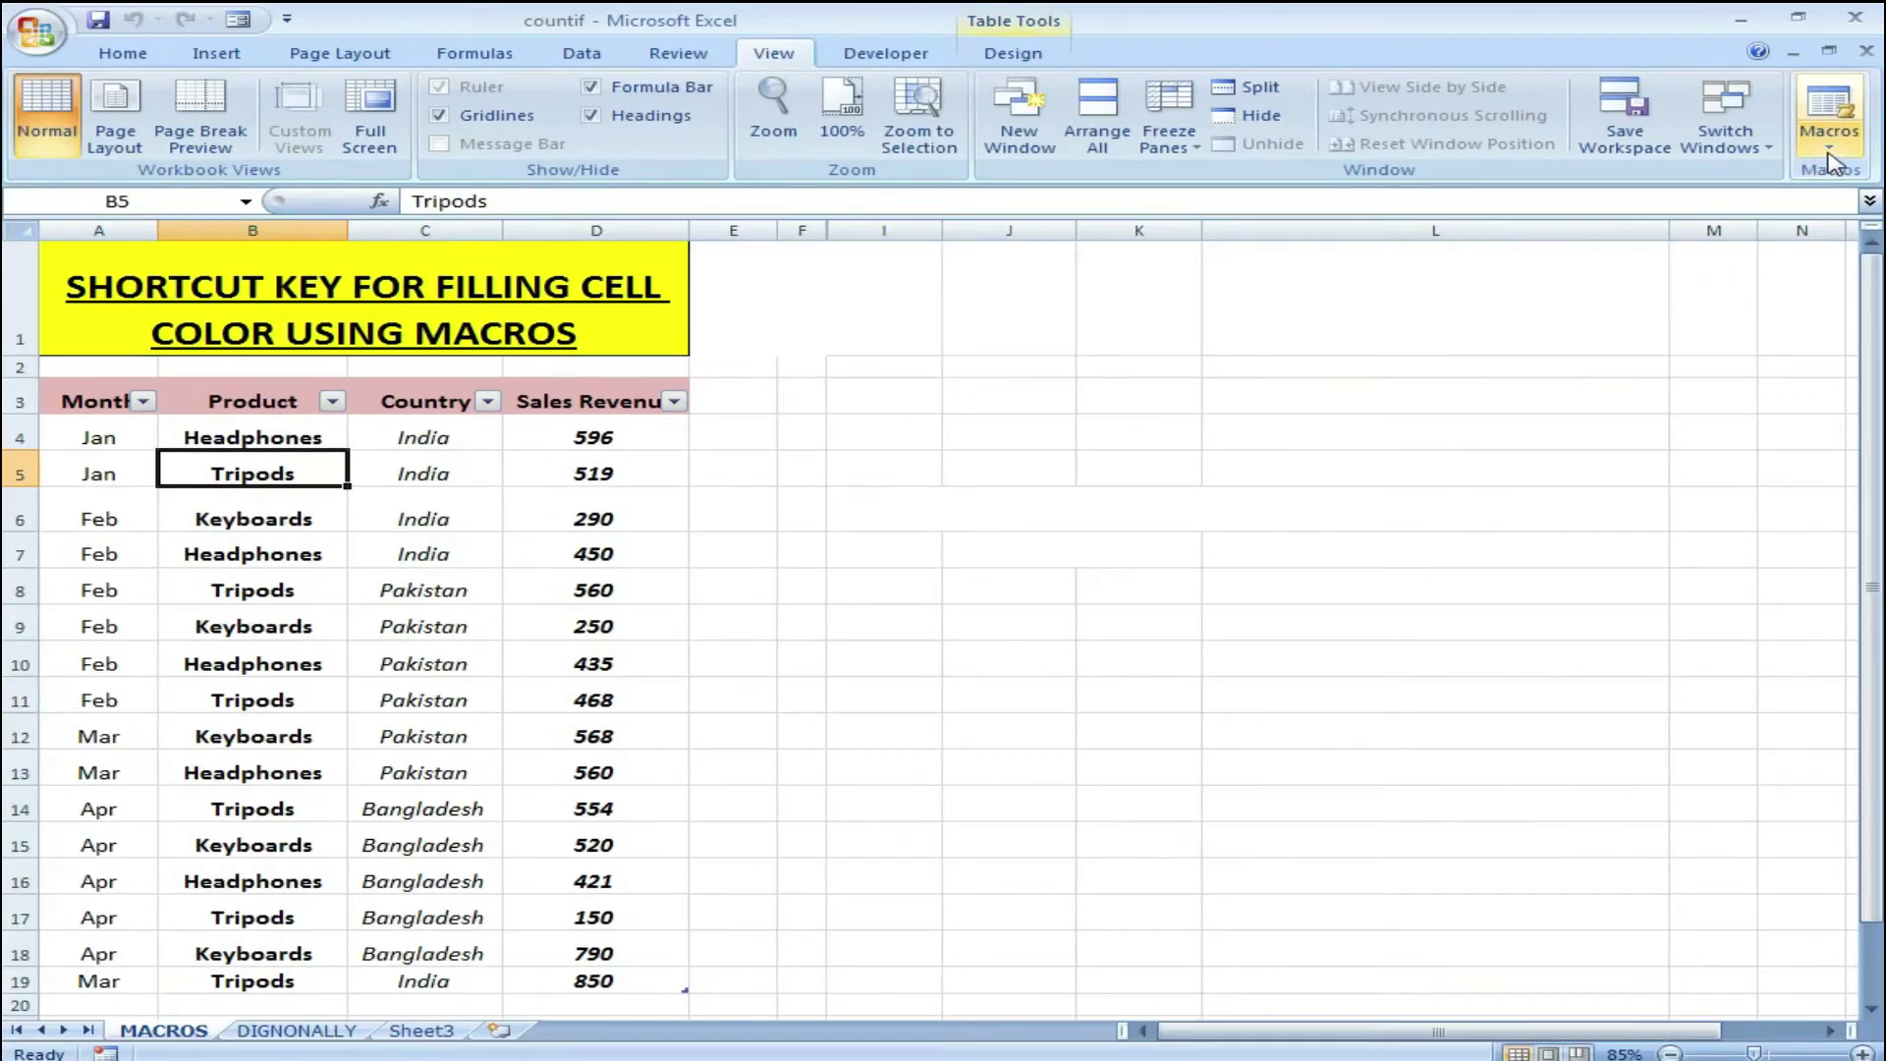
- Start recording a macro named cellcolor with shortcut Ctrl+M, stored in This Workbook
left_click(1830, 147)
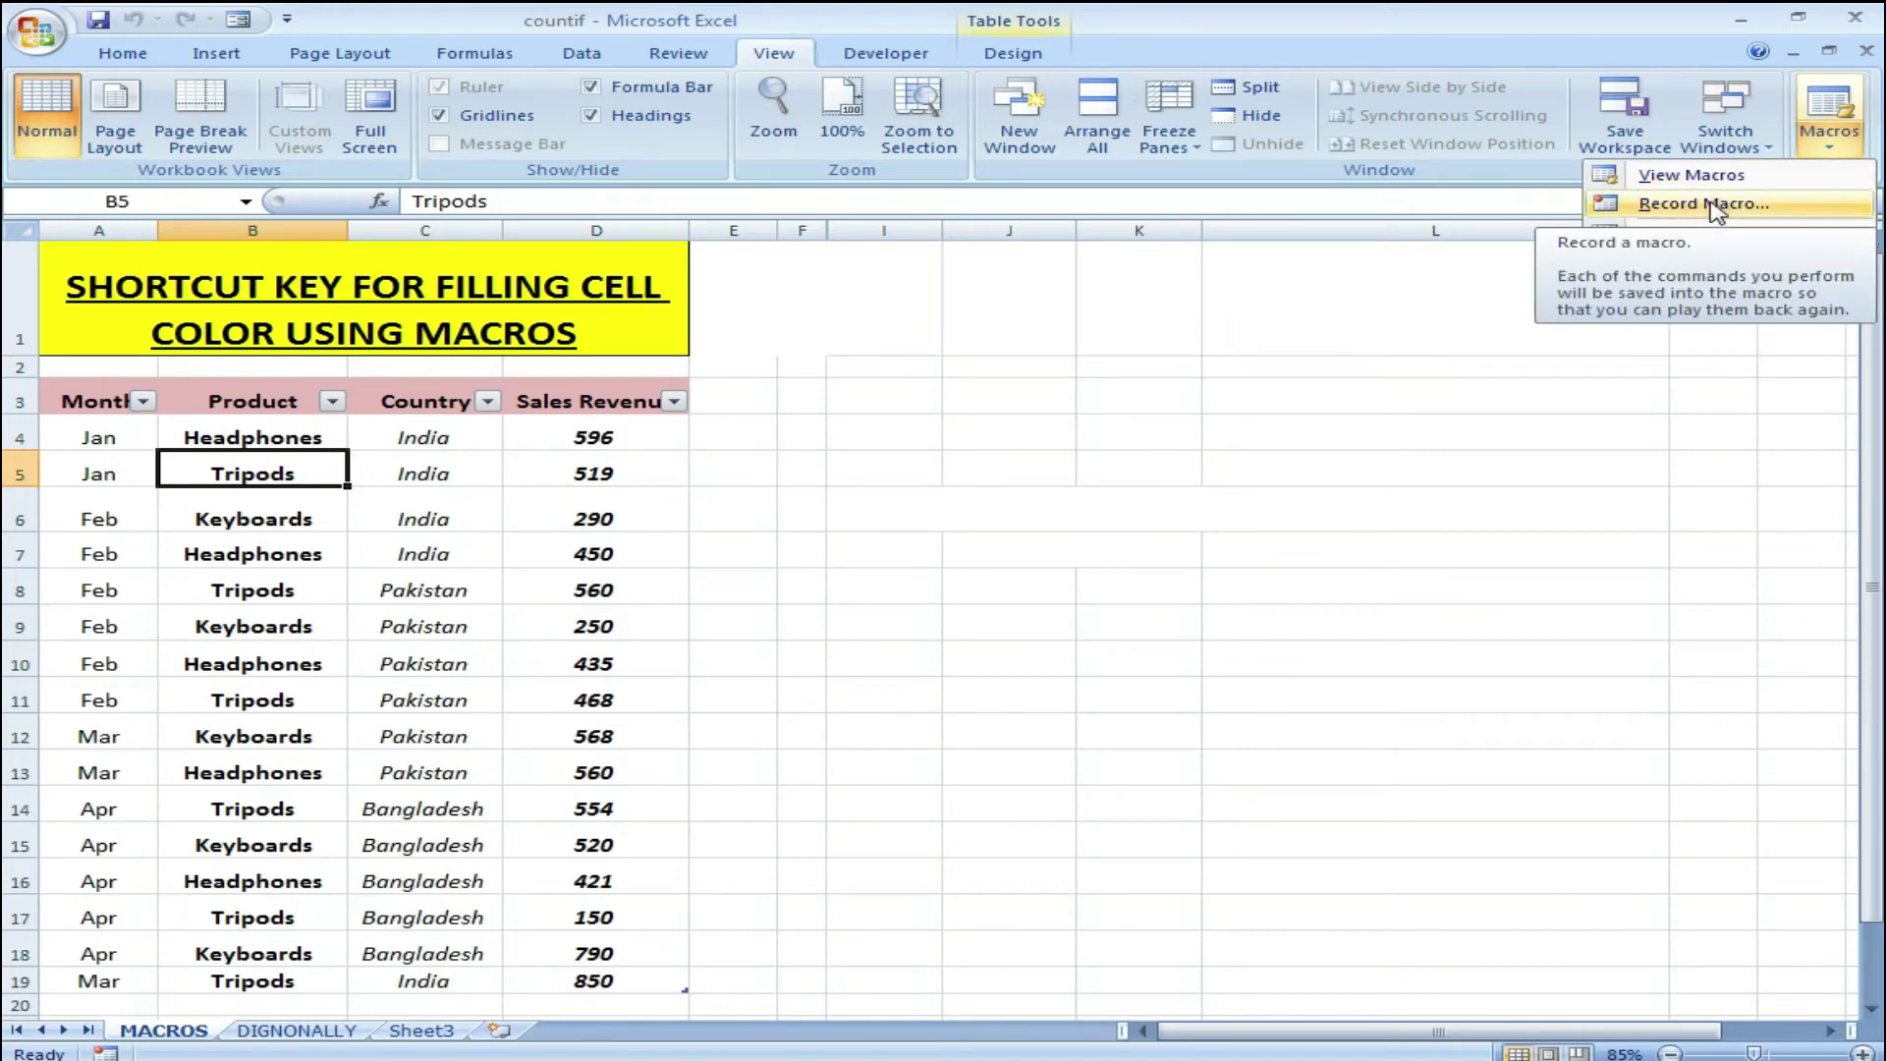
left_click(1710, 204)
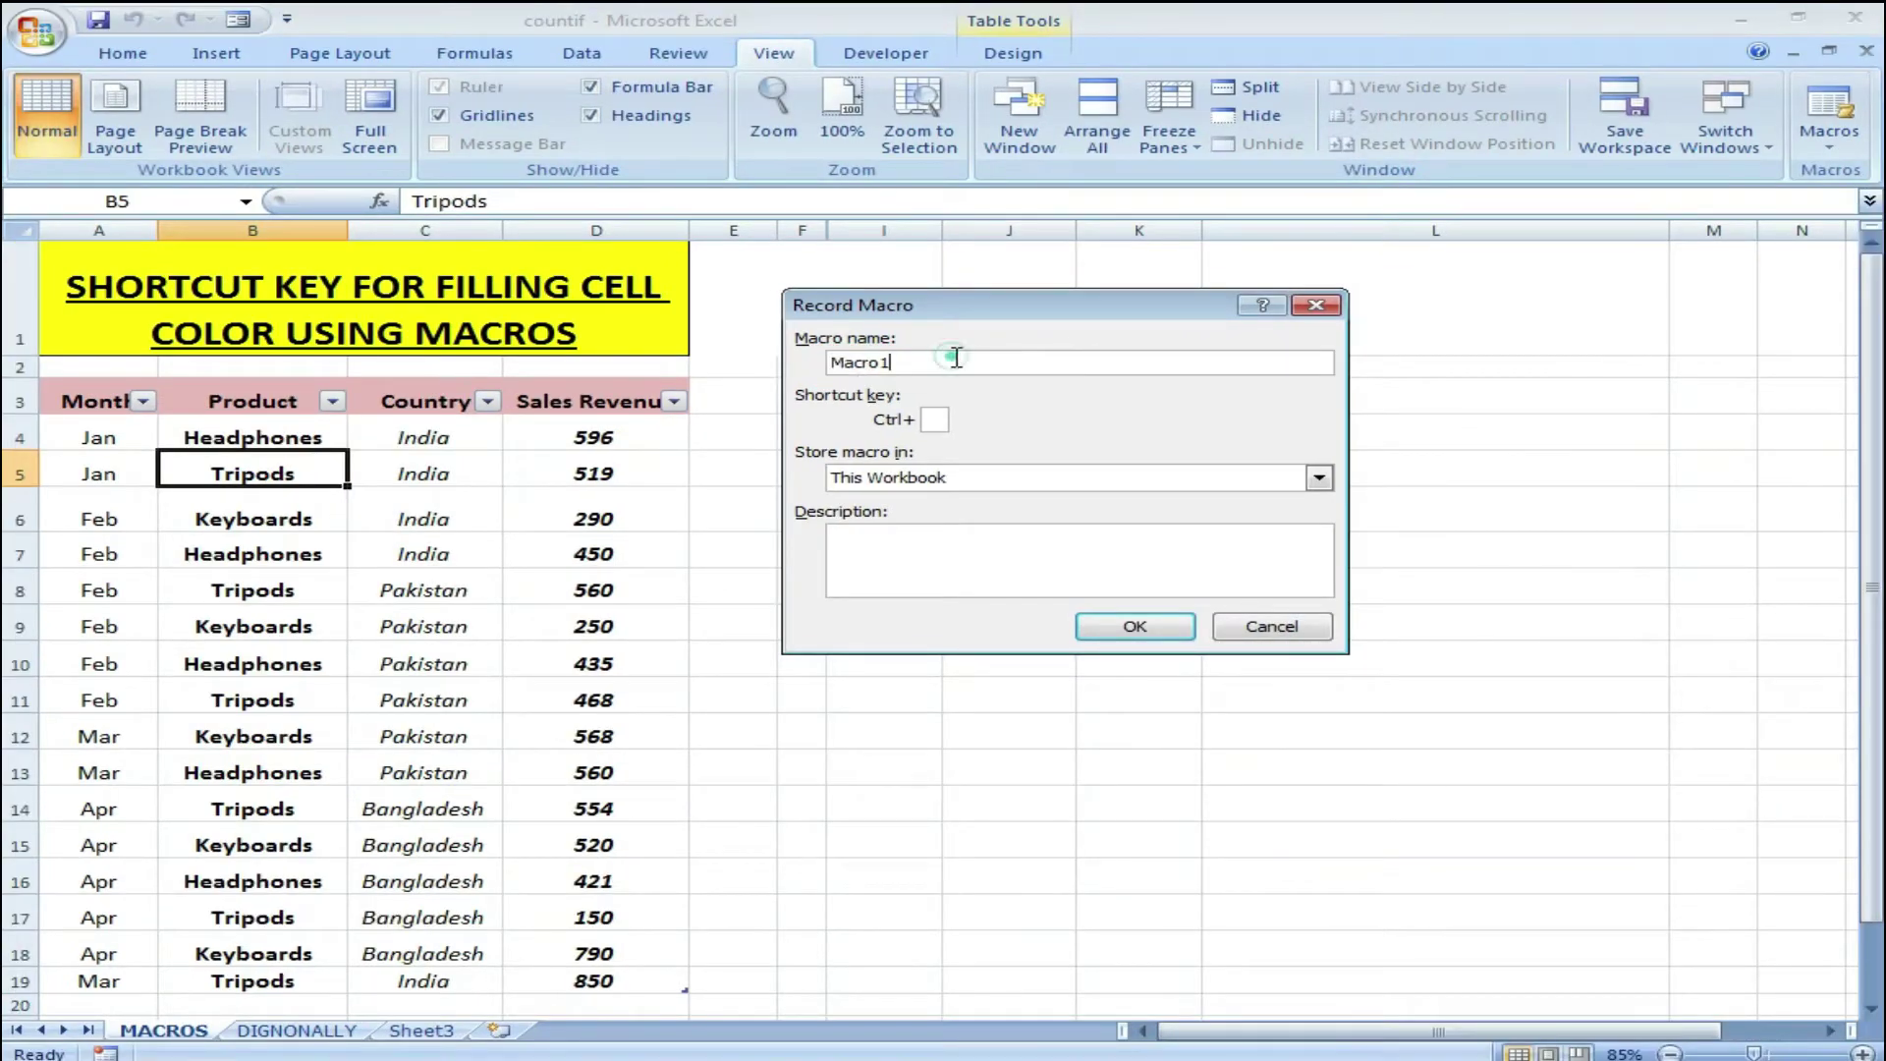
left_click(971, 361)
double_click(826, 364)
type("ce")
left_click(940, 422)
left_click(1096, 626)
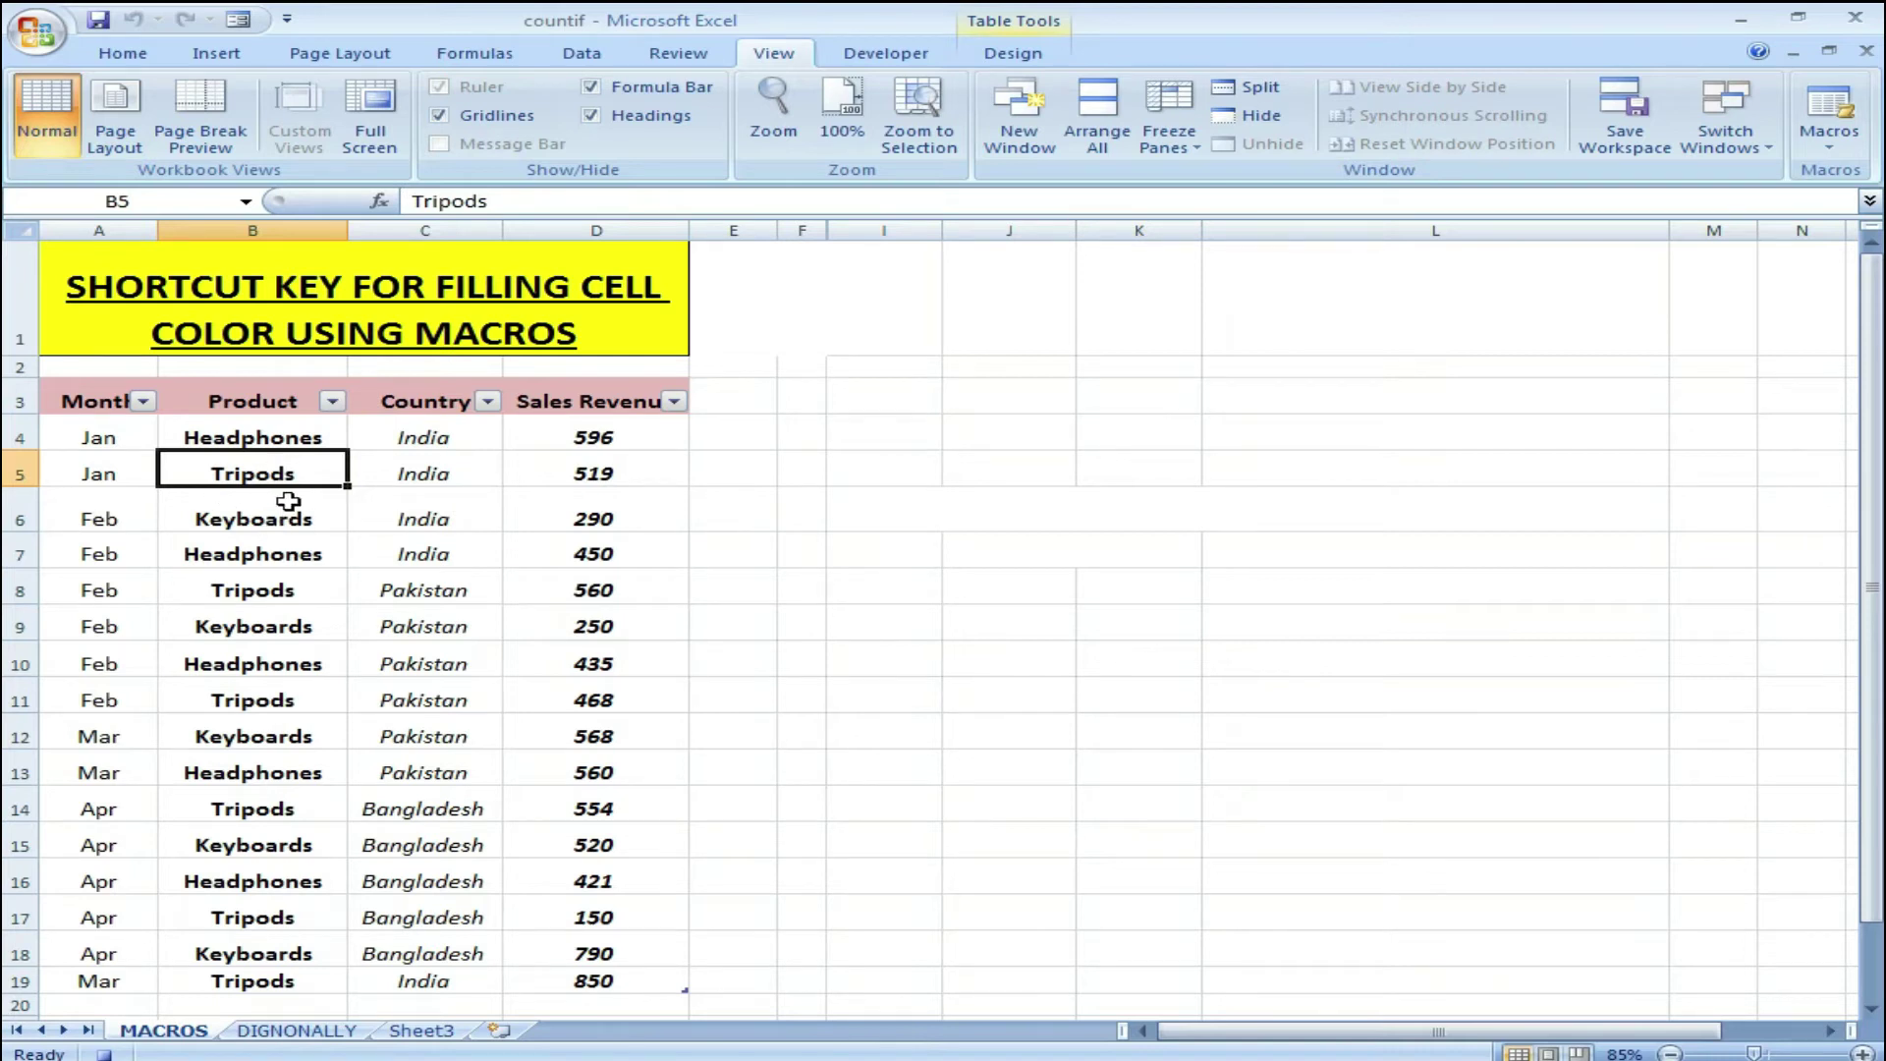
- Fill the Tripods cell B5 with a light rose theme colour from the Fill Color palette
left_click(143, 63)
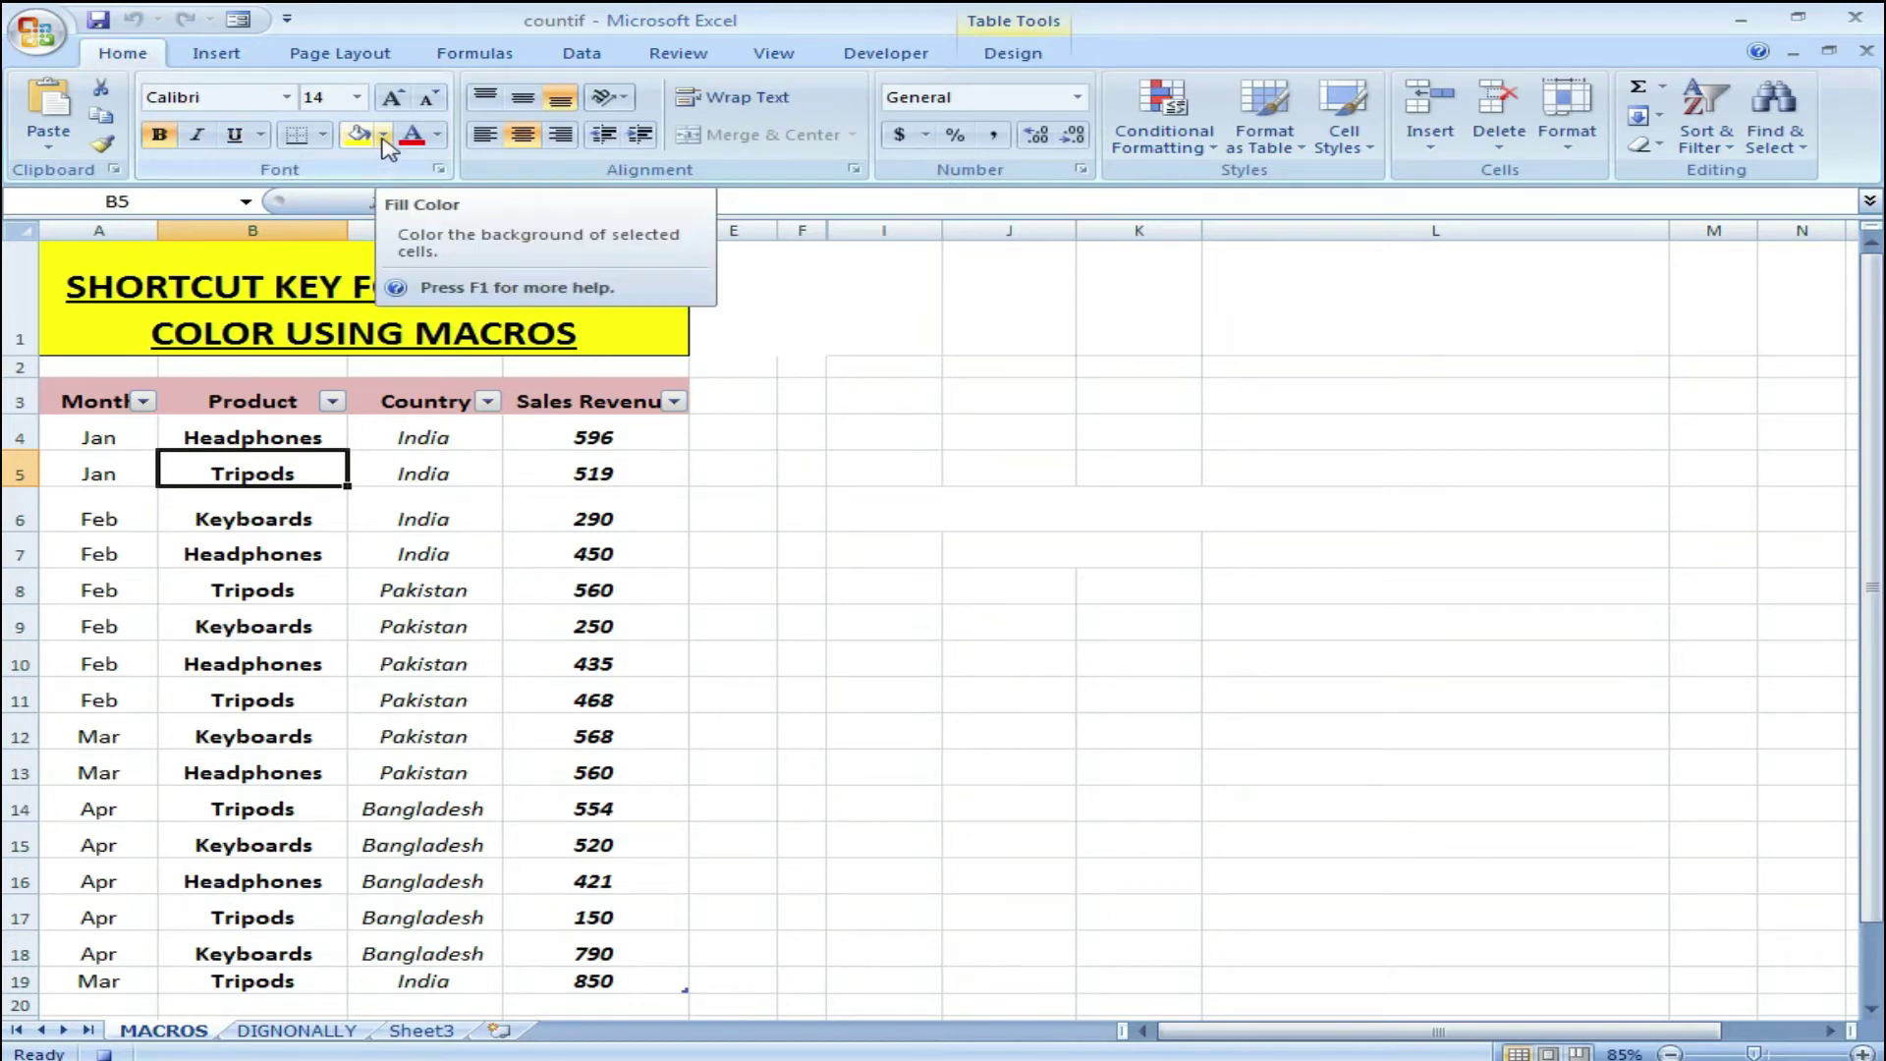
left_click(383, 136)
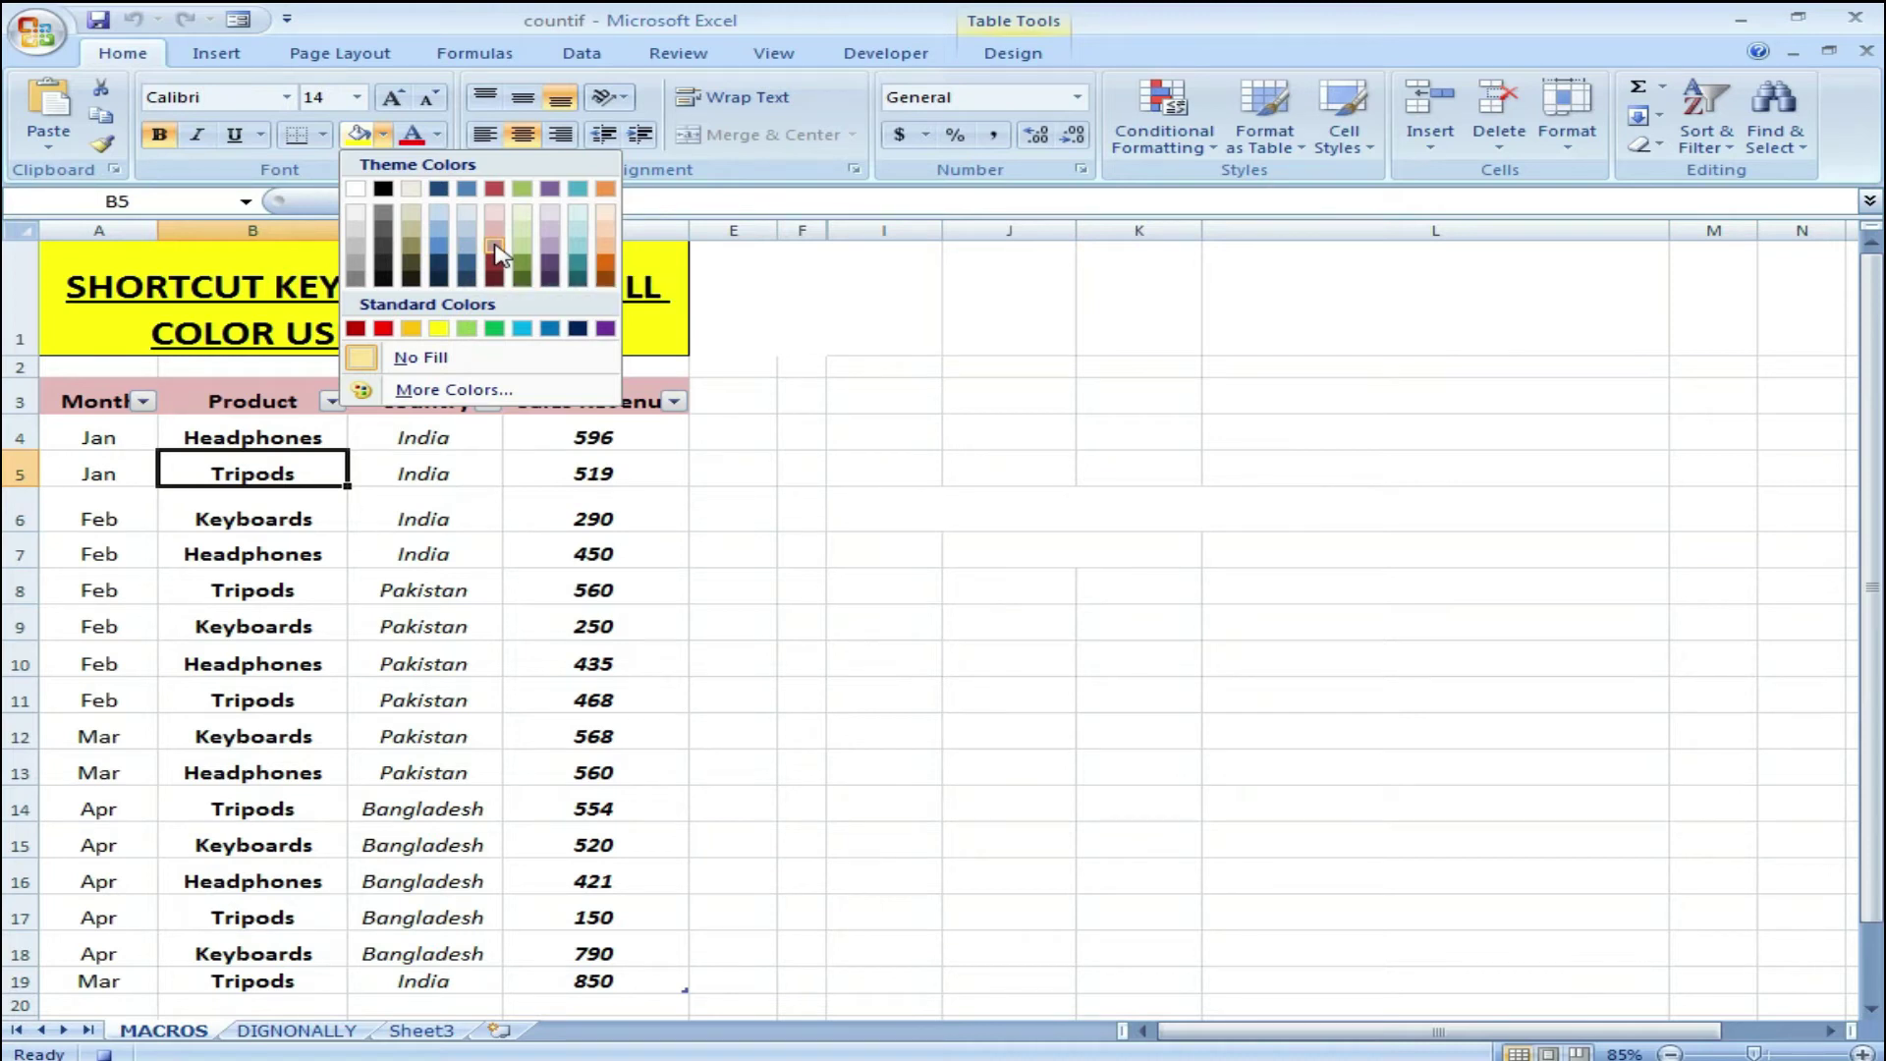
left_click(495, 248)
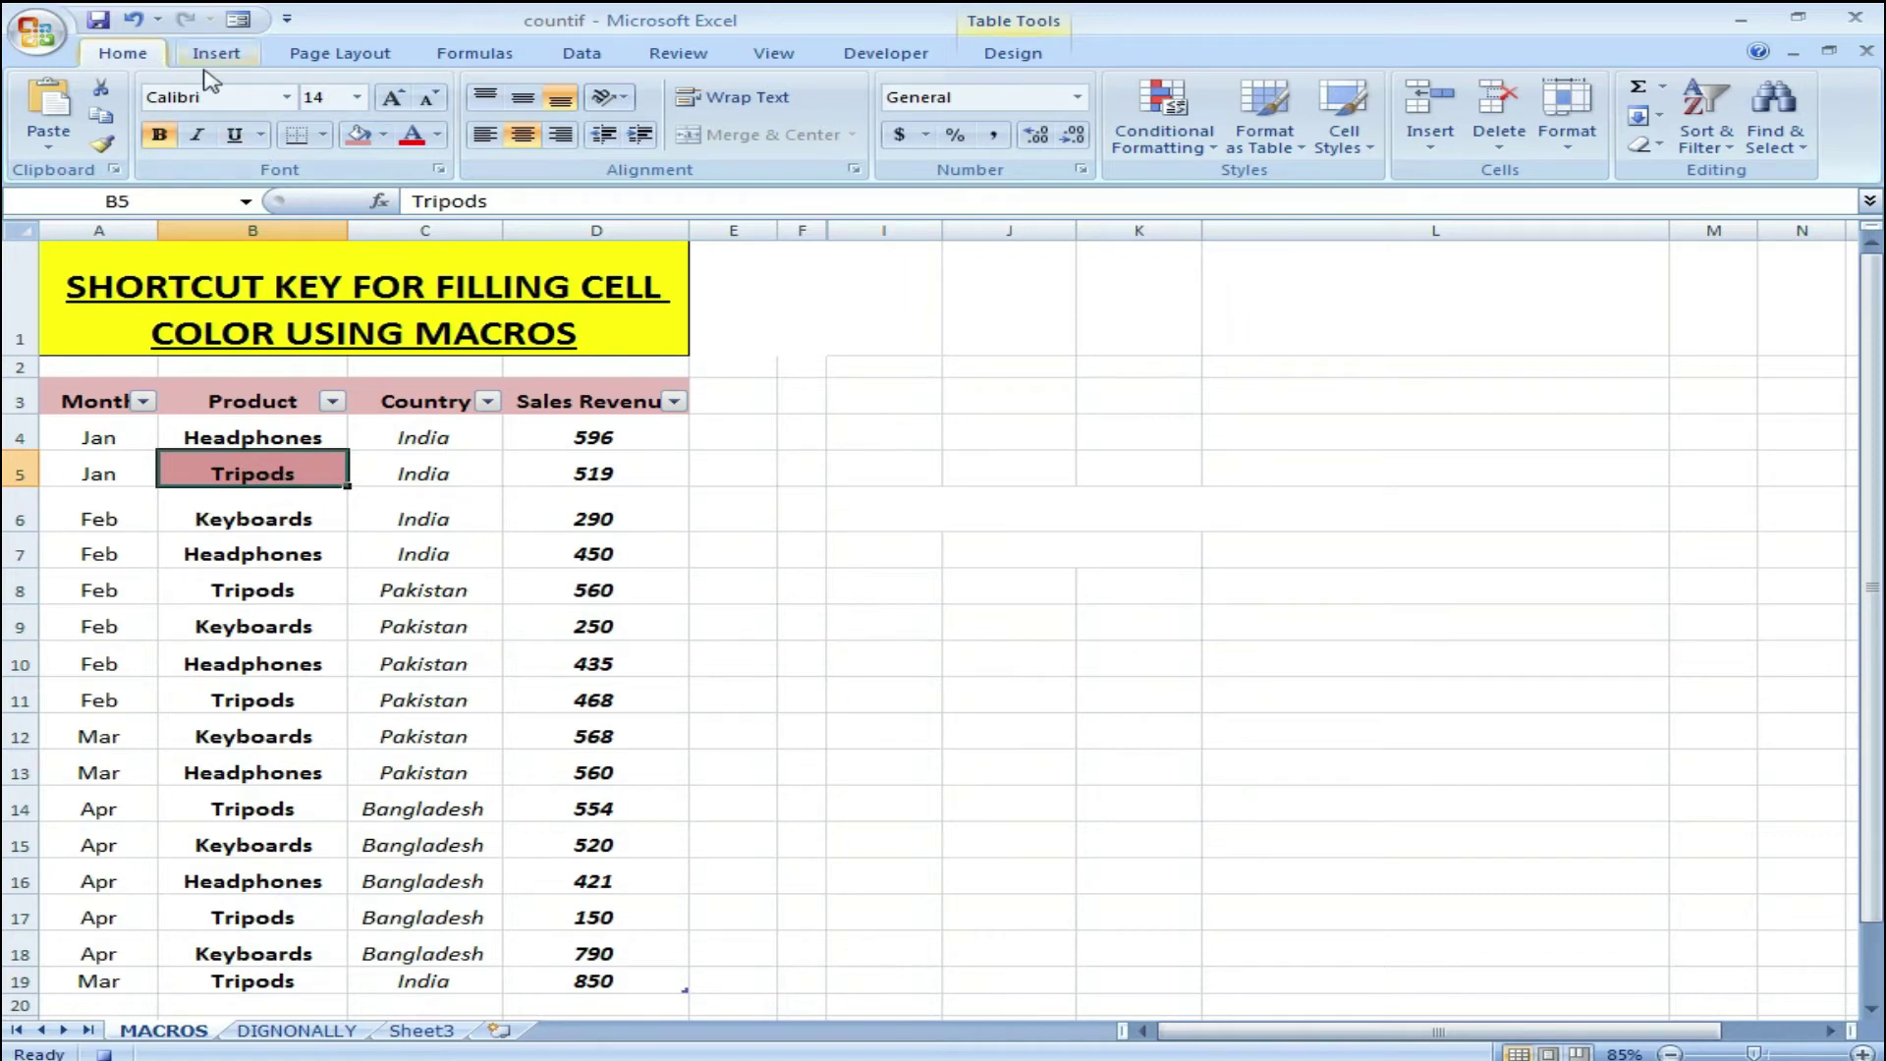
left_click(772, 54)
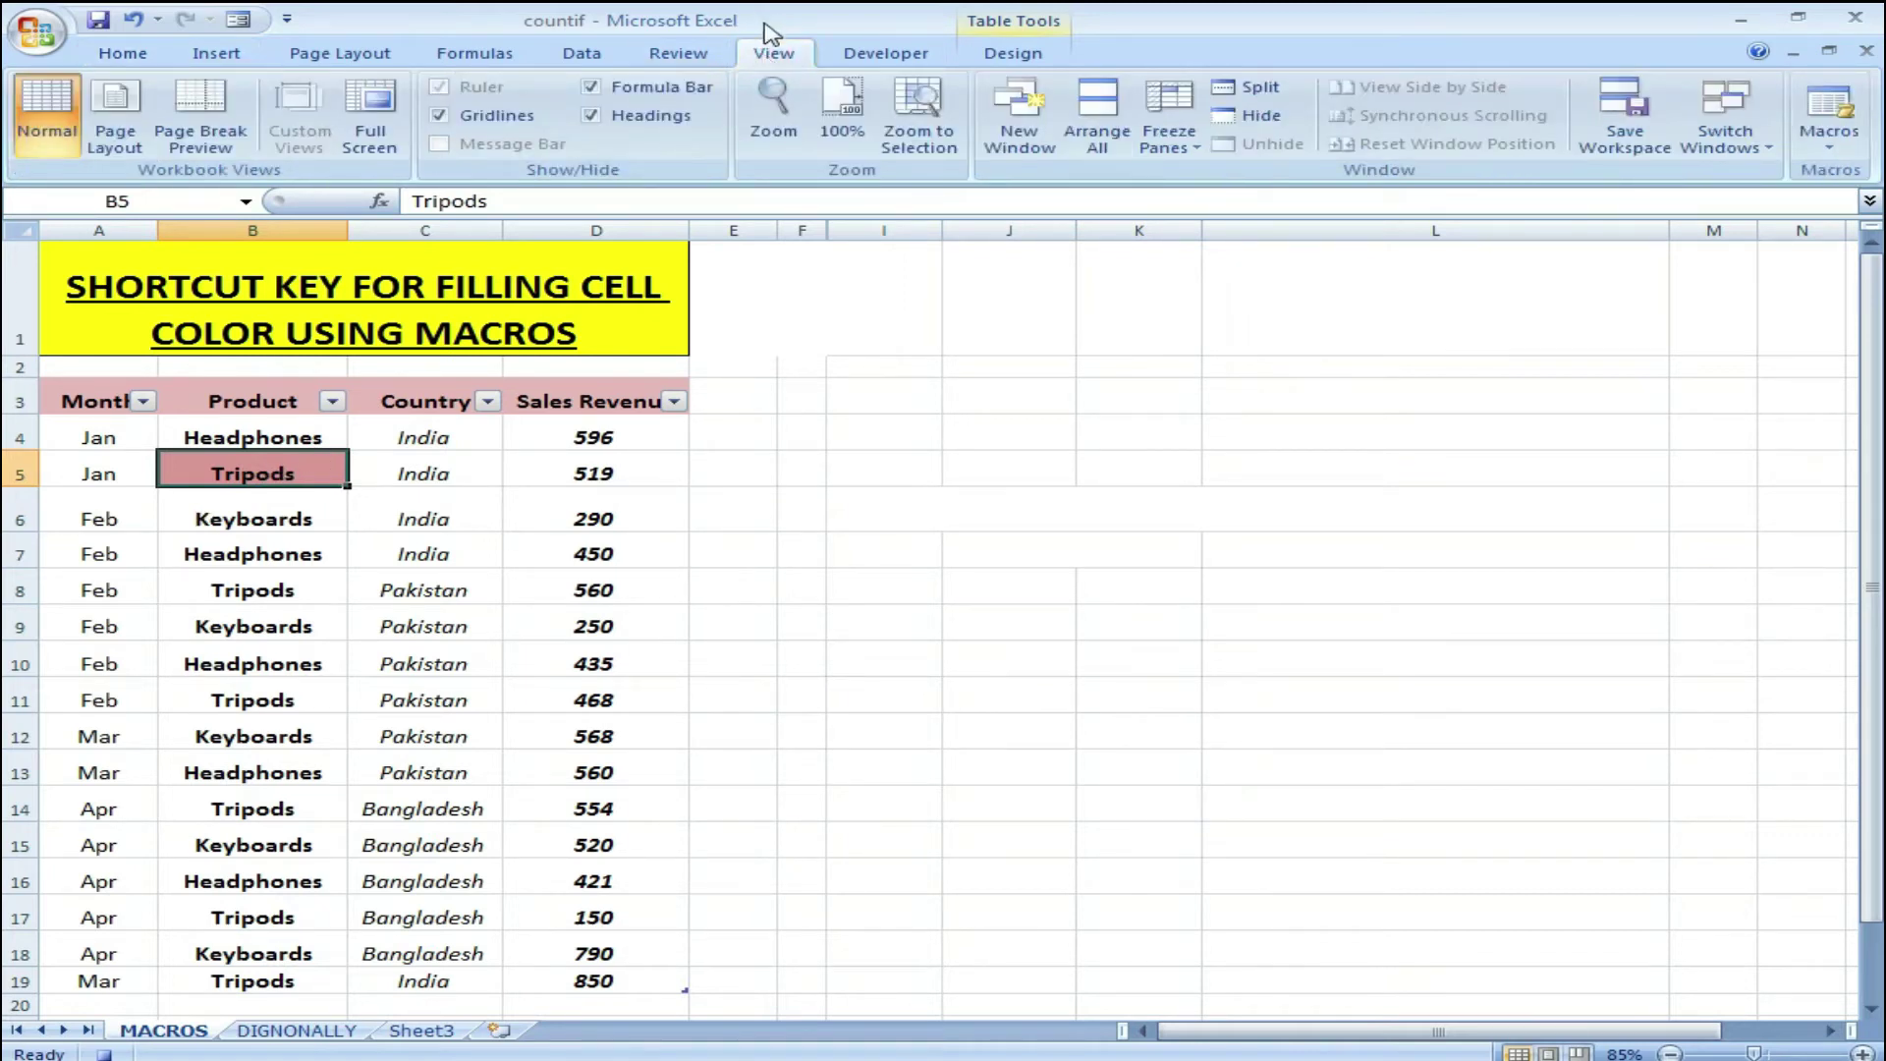
- Stop recording the cellcolor macro from the Macros menu
left_click(1829, 148)
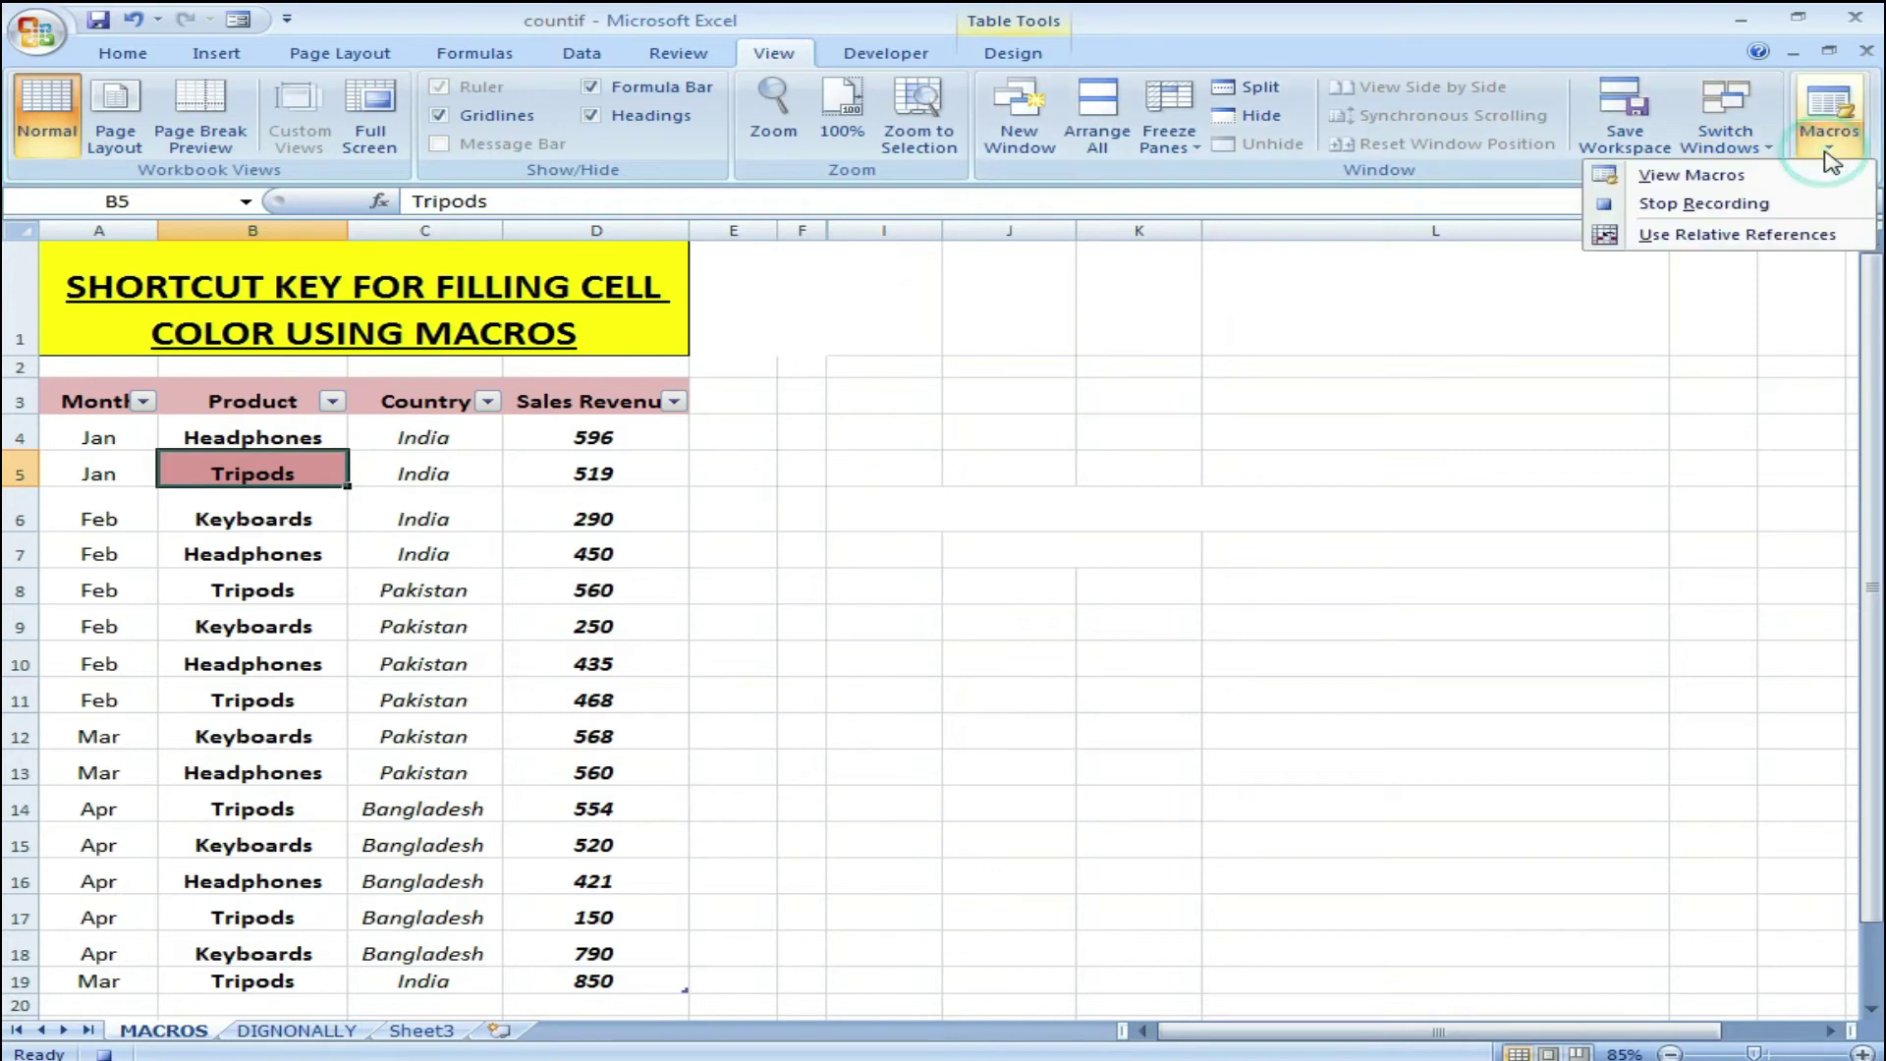
left_click(1686, 206)
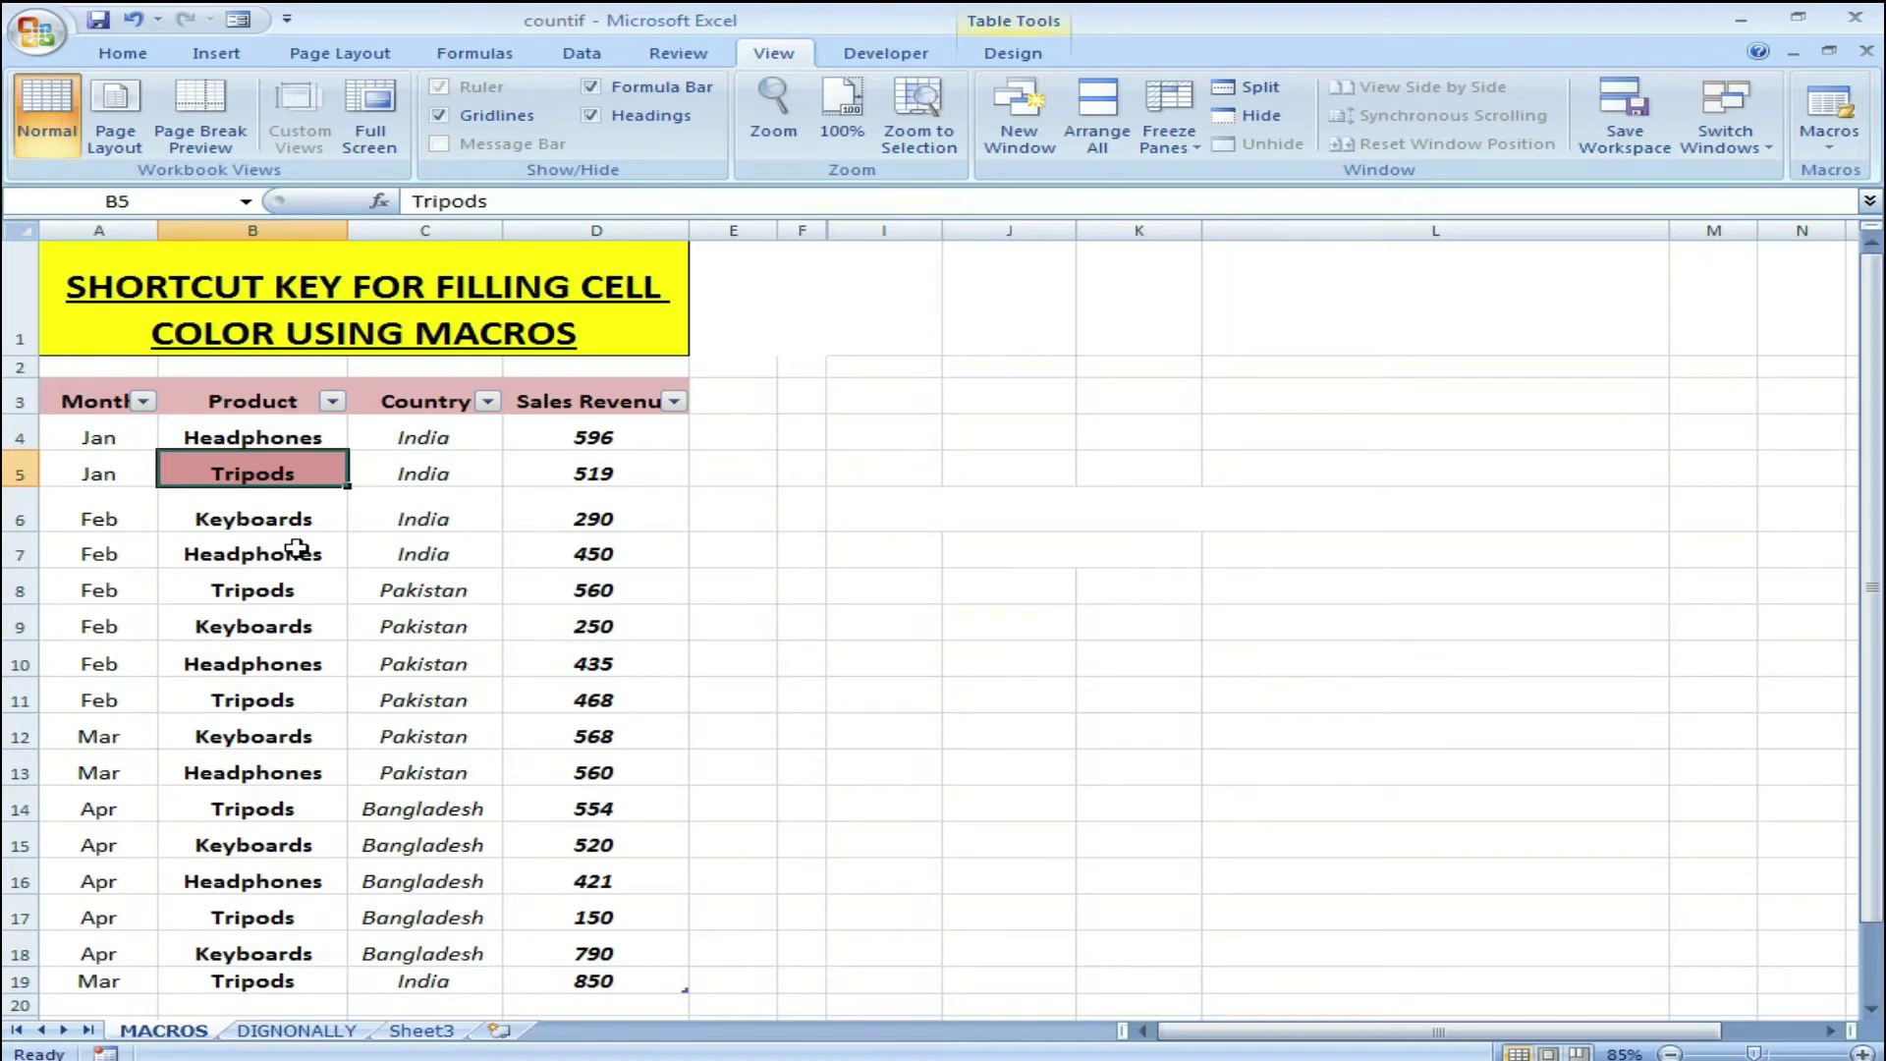
- Apply the rose-pink fill to Keyboards B9 and Headphones B13 using the cellcolor macro shortcut
left_click(295, 551)
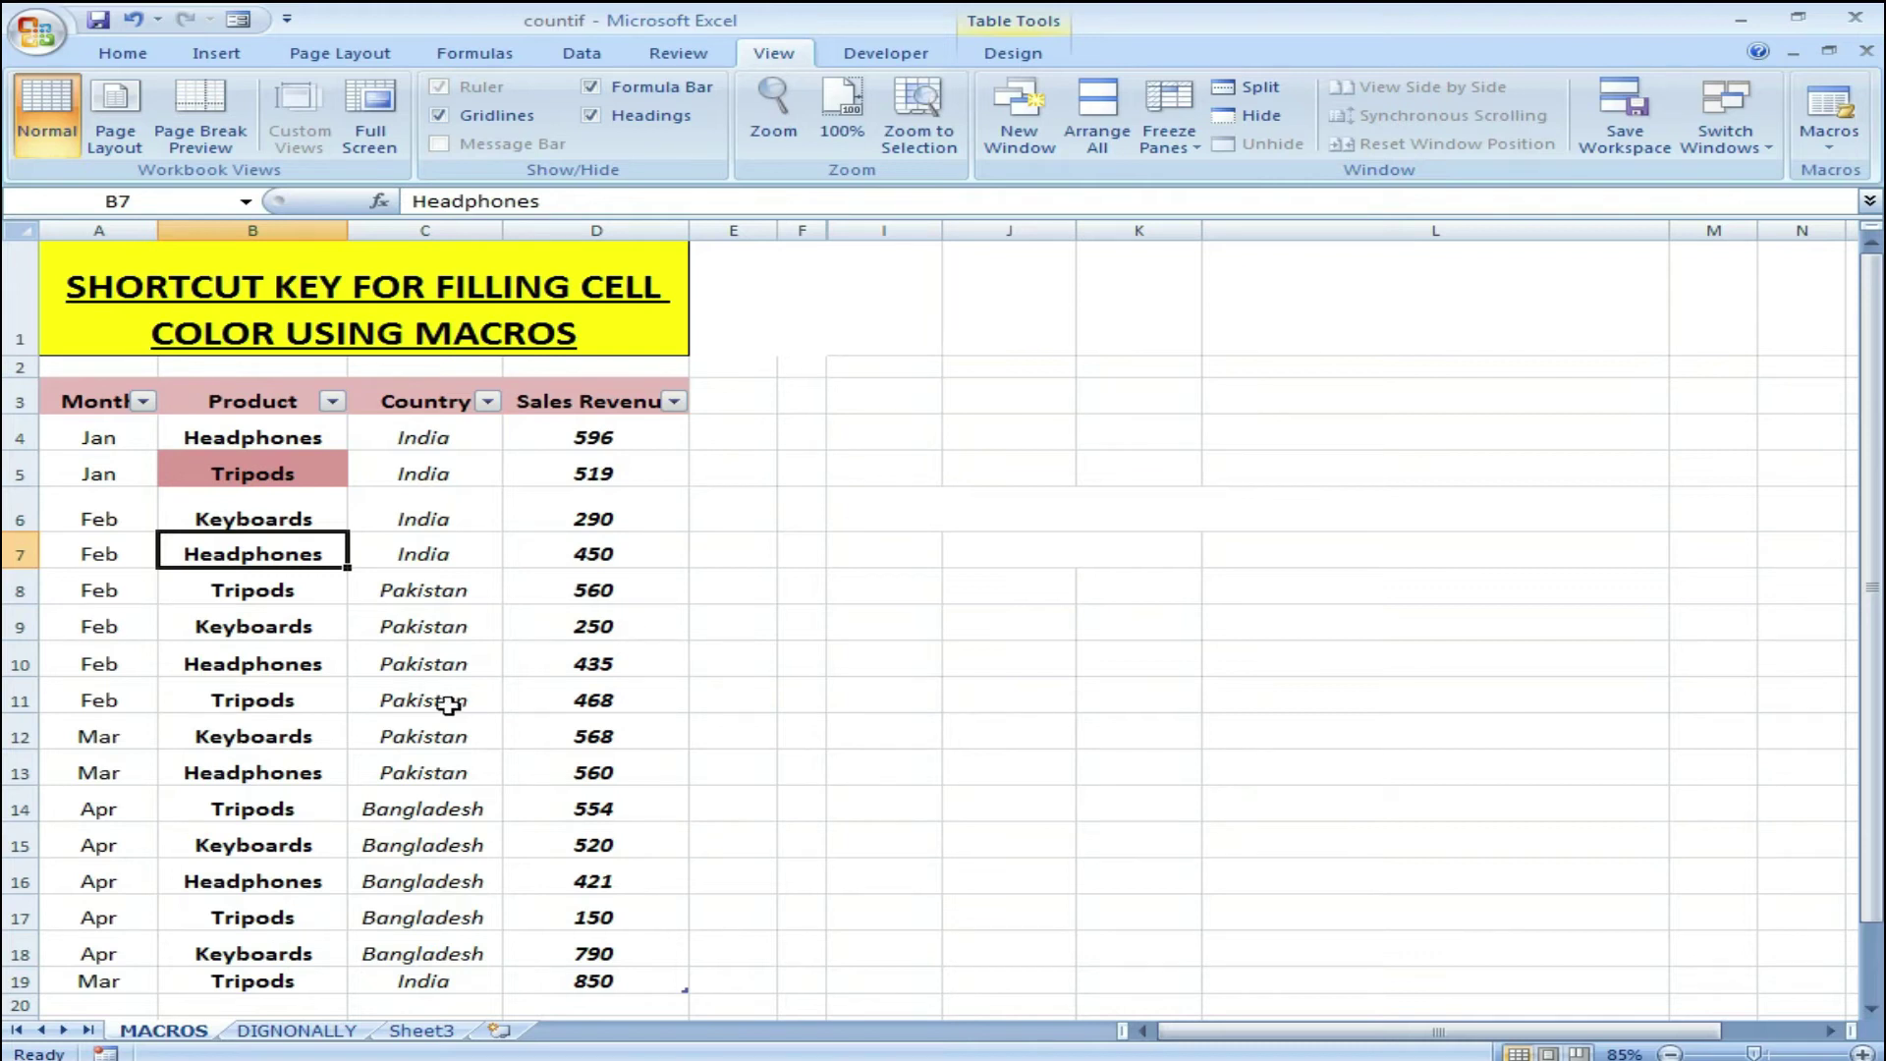
left_click(258, 627)
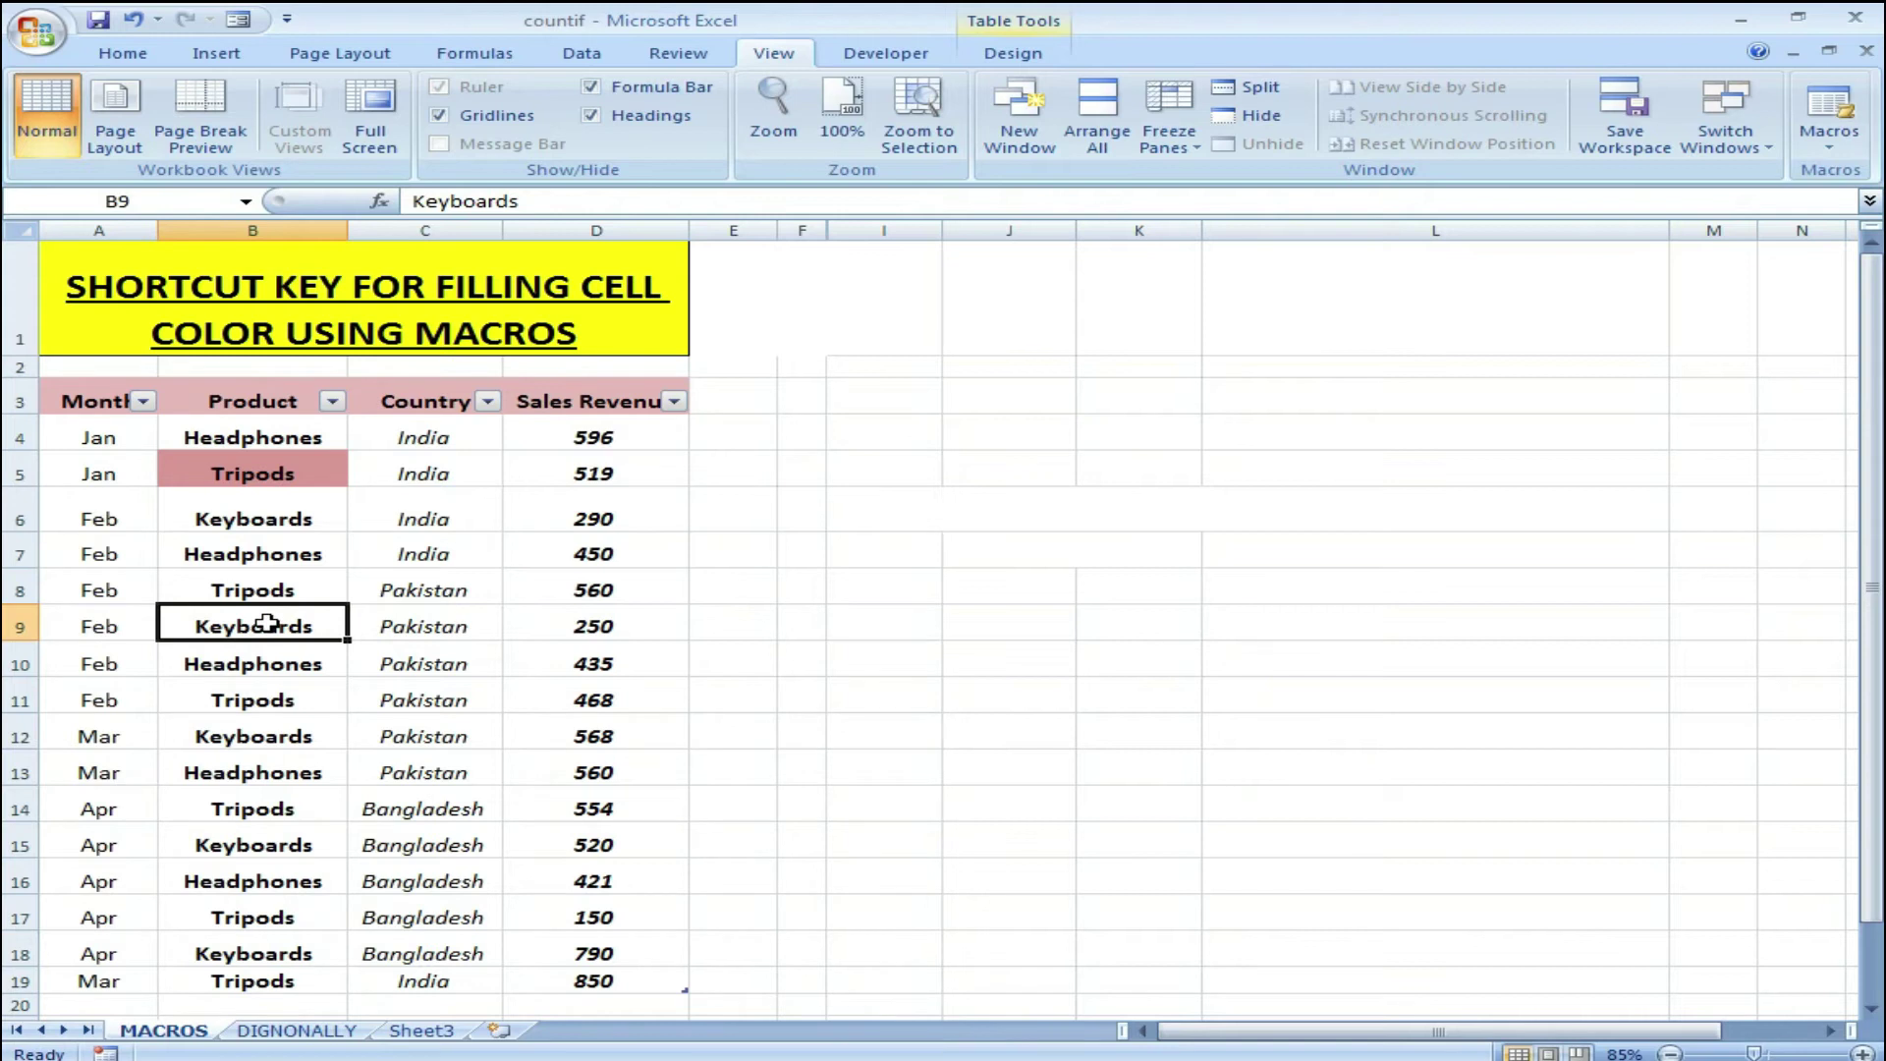
key("ctrl+k")
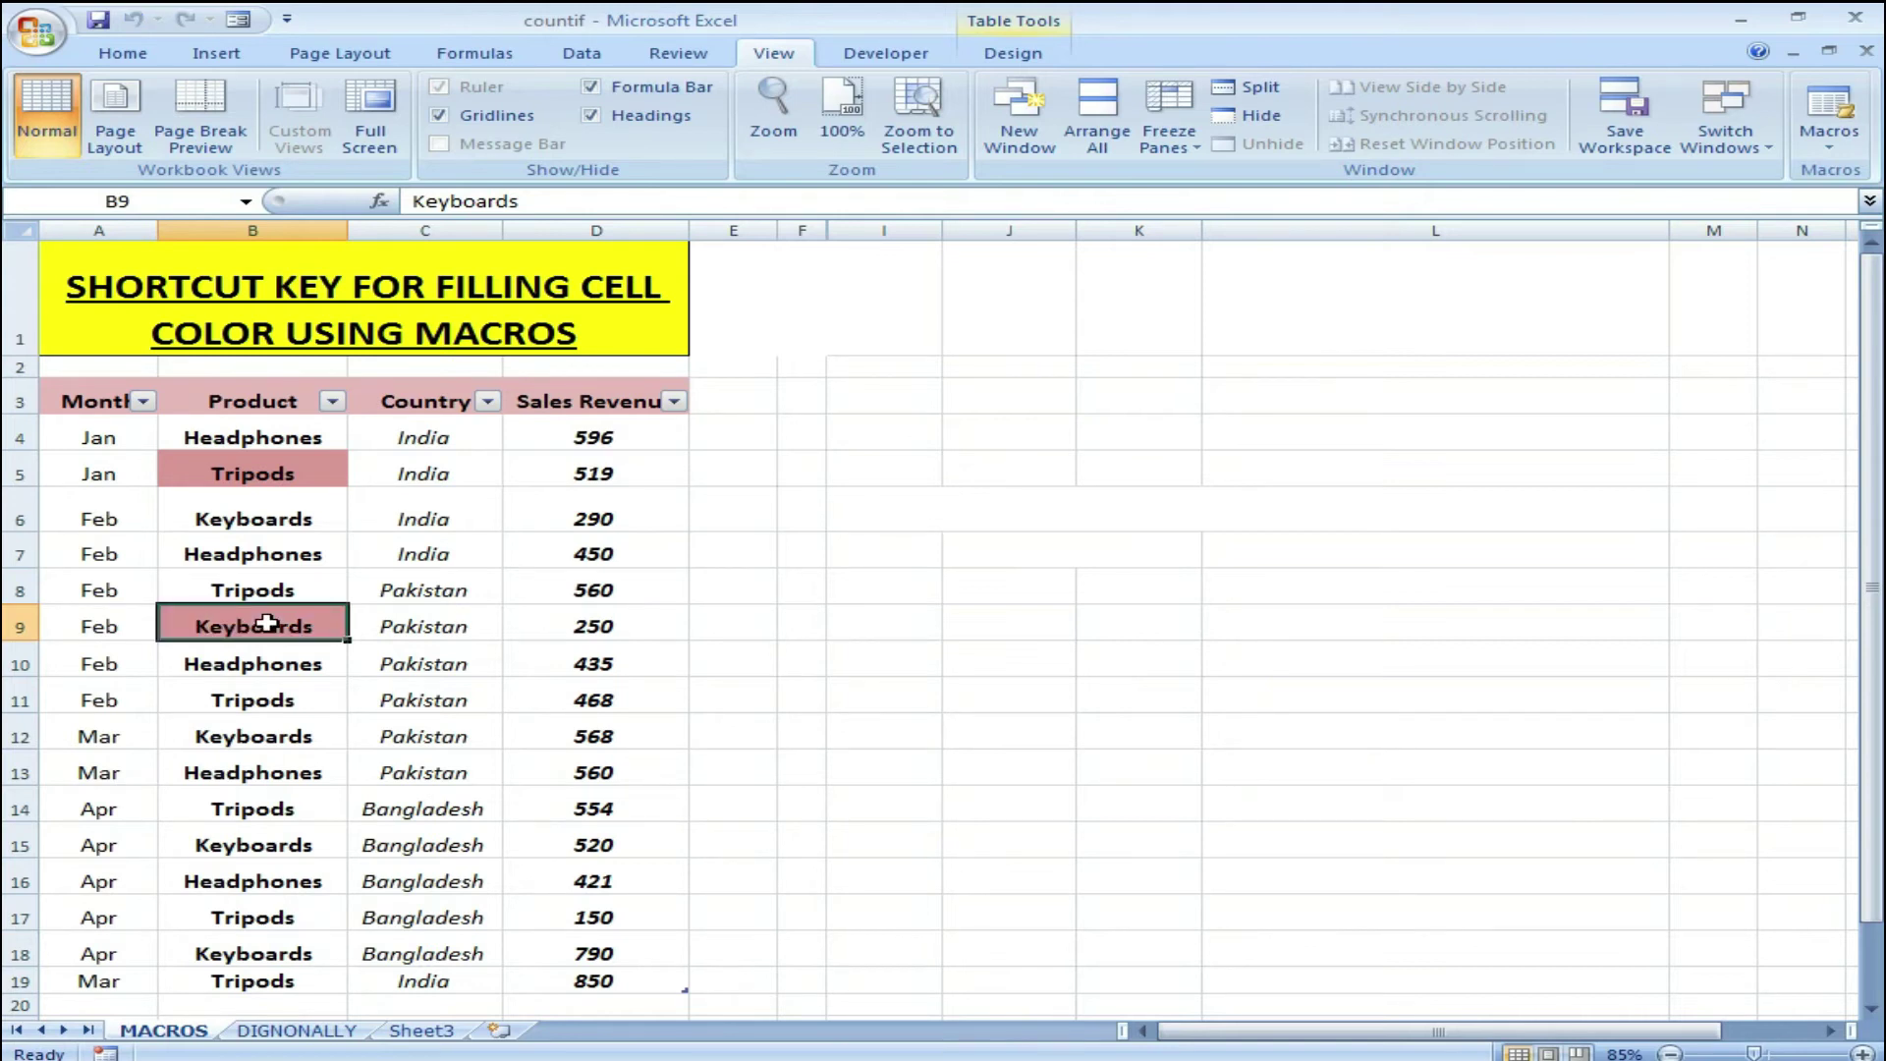
left_click(222, 774)
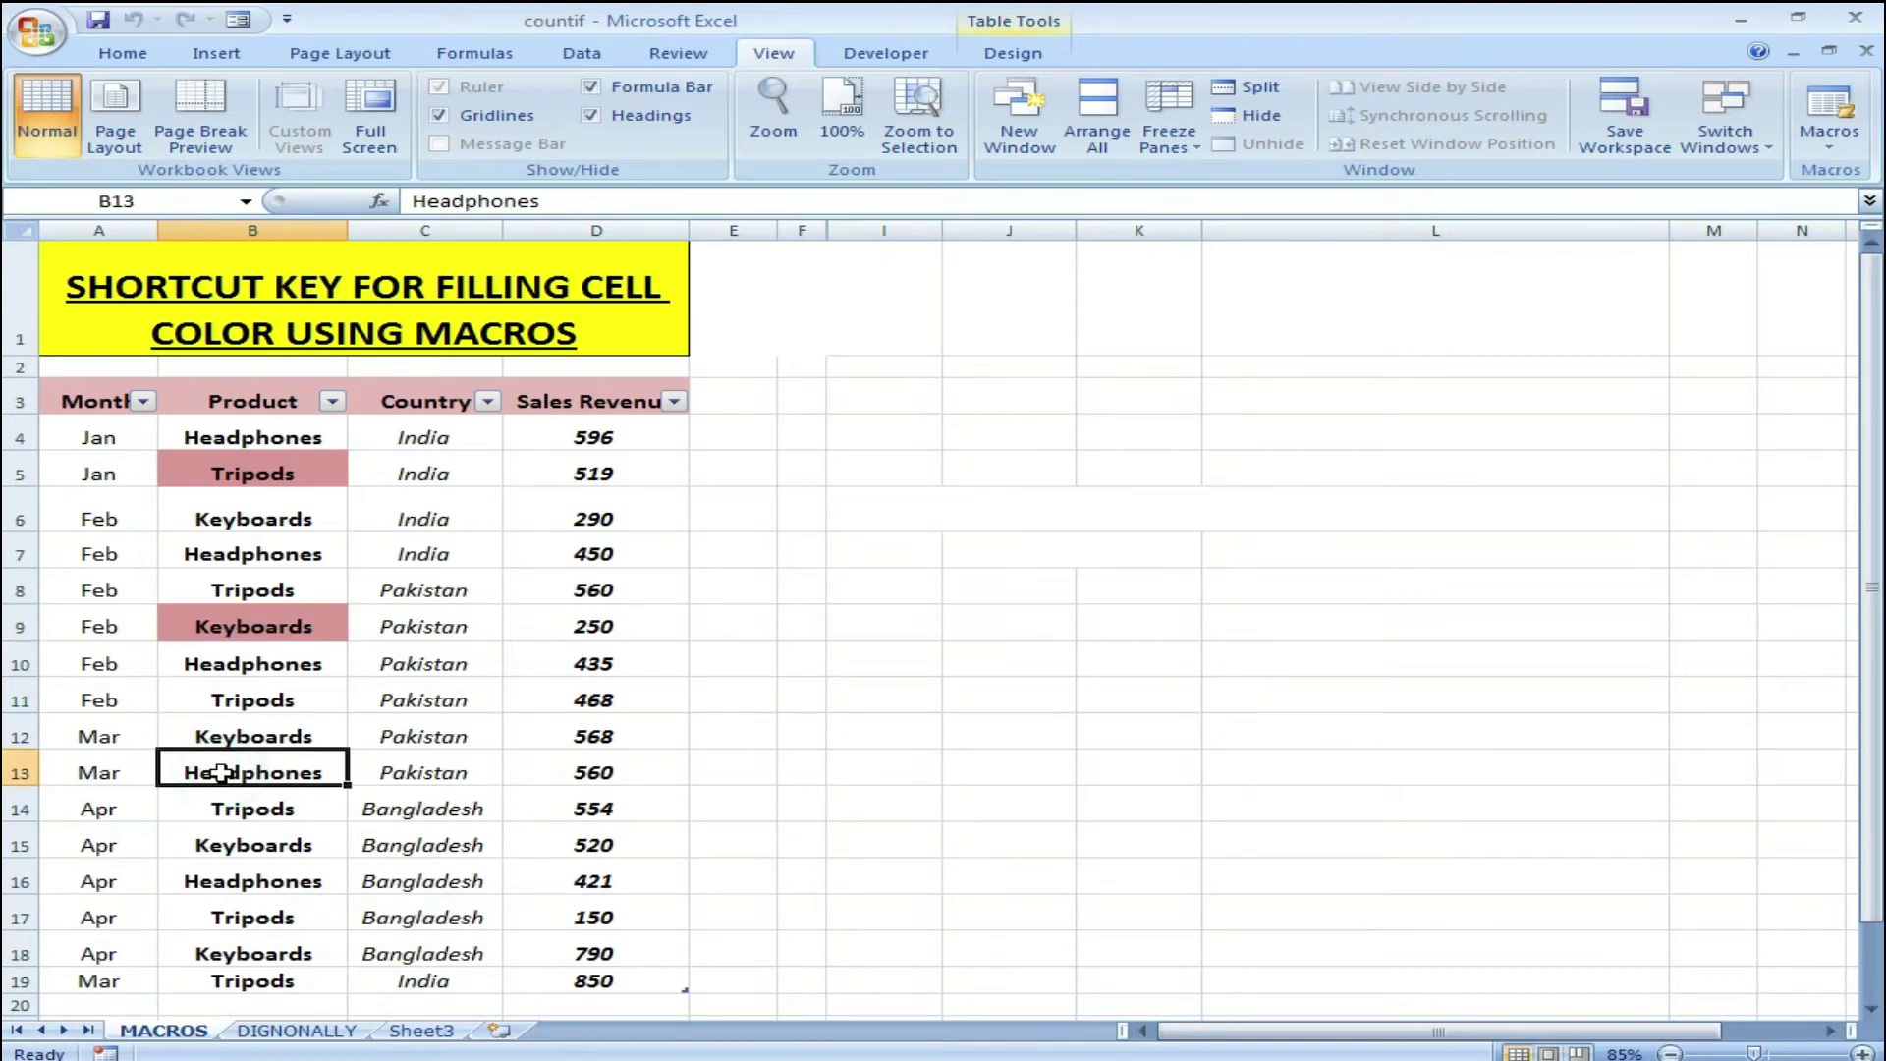
key("ctrl+k")
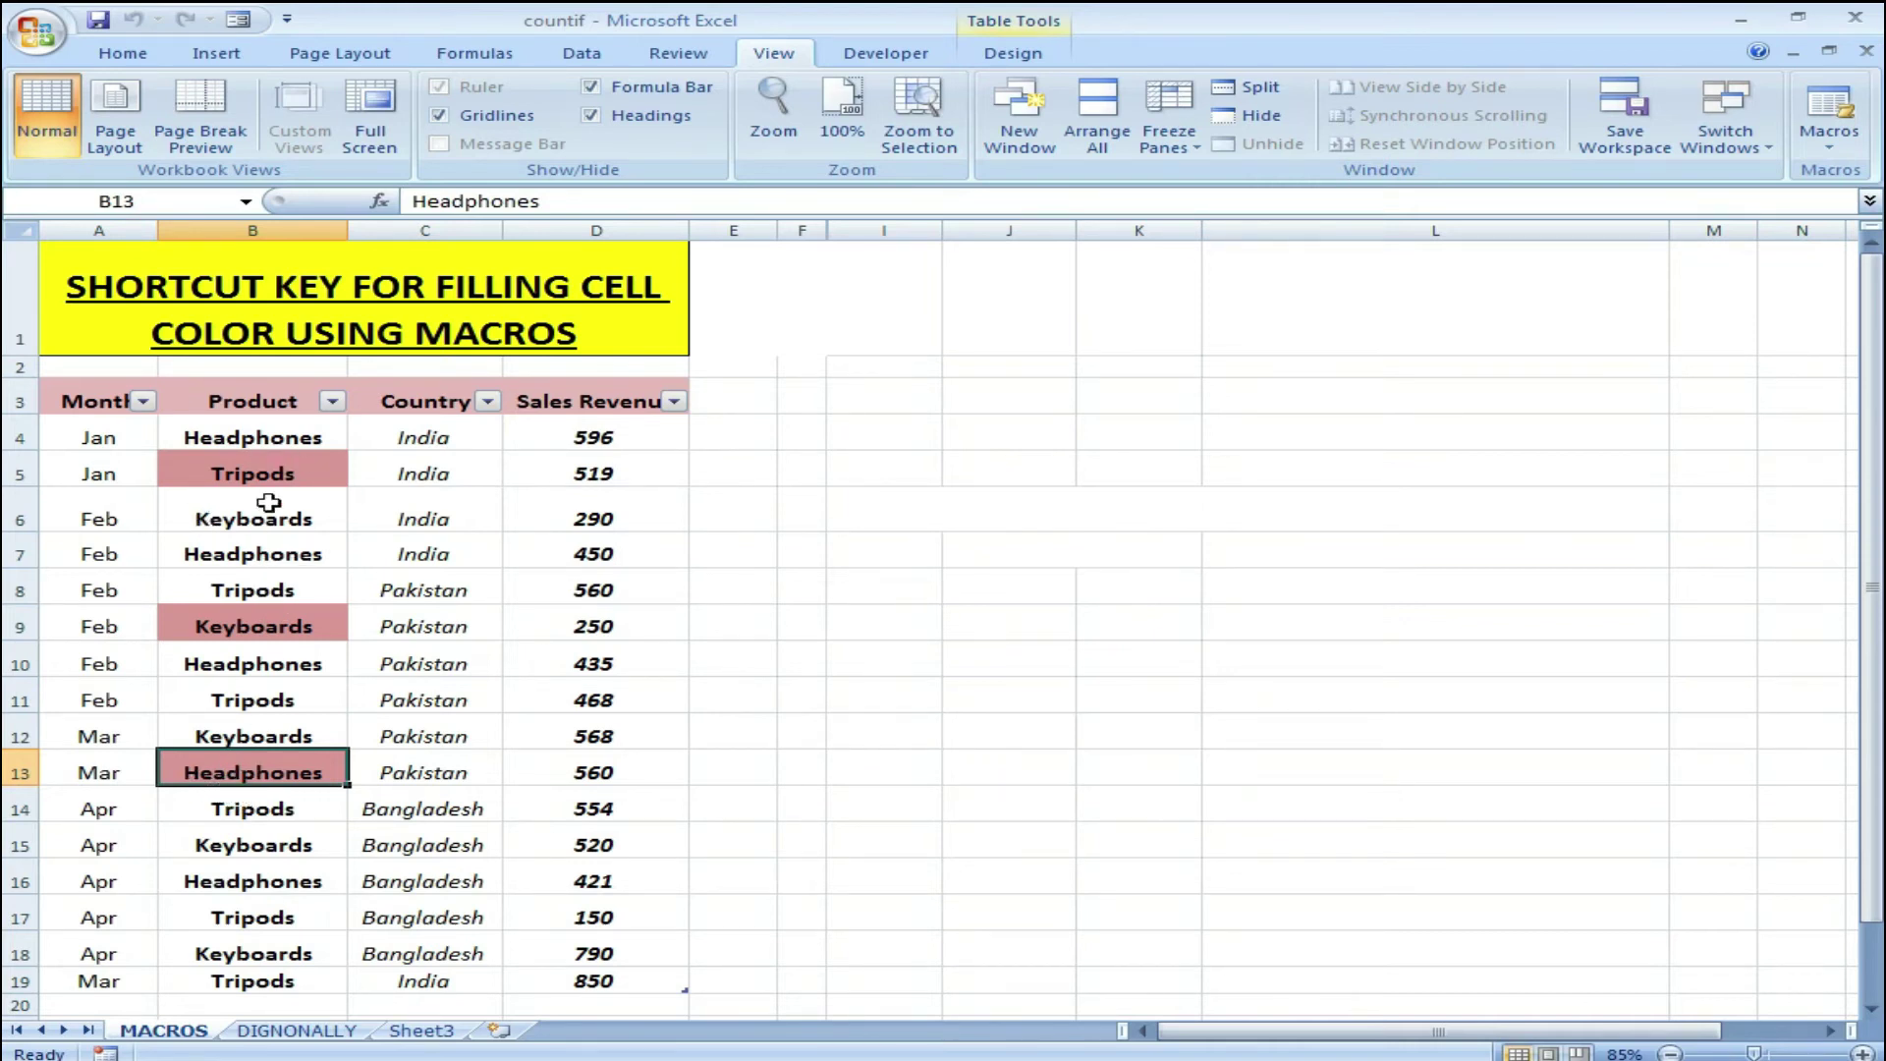
left_click(267, 542)
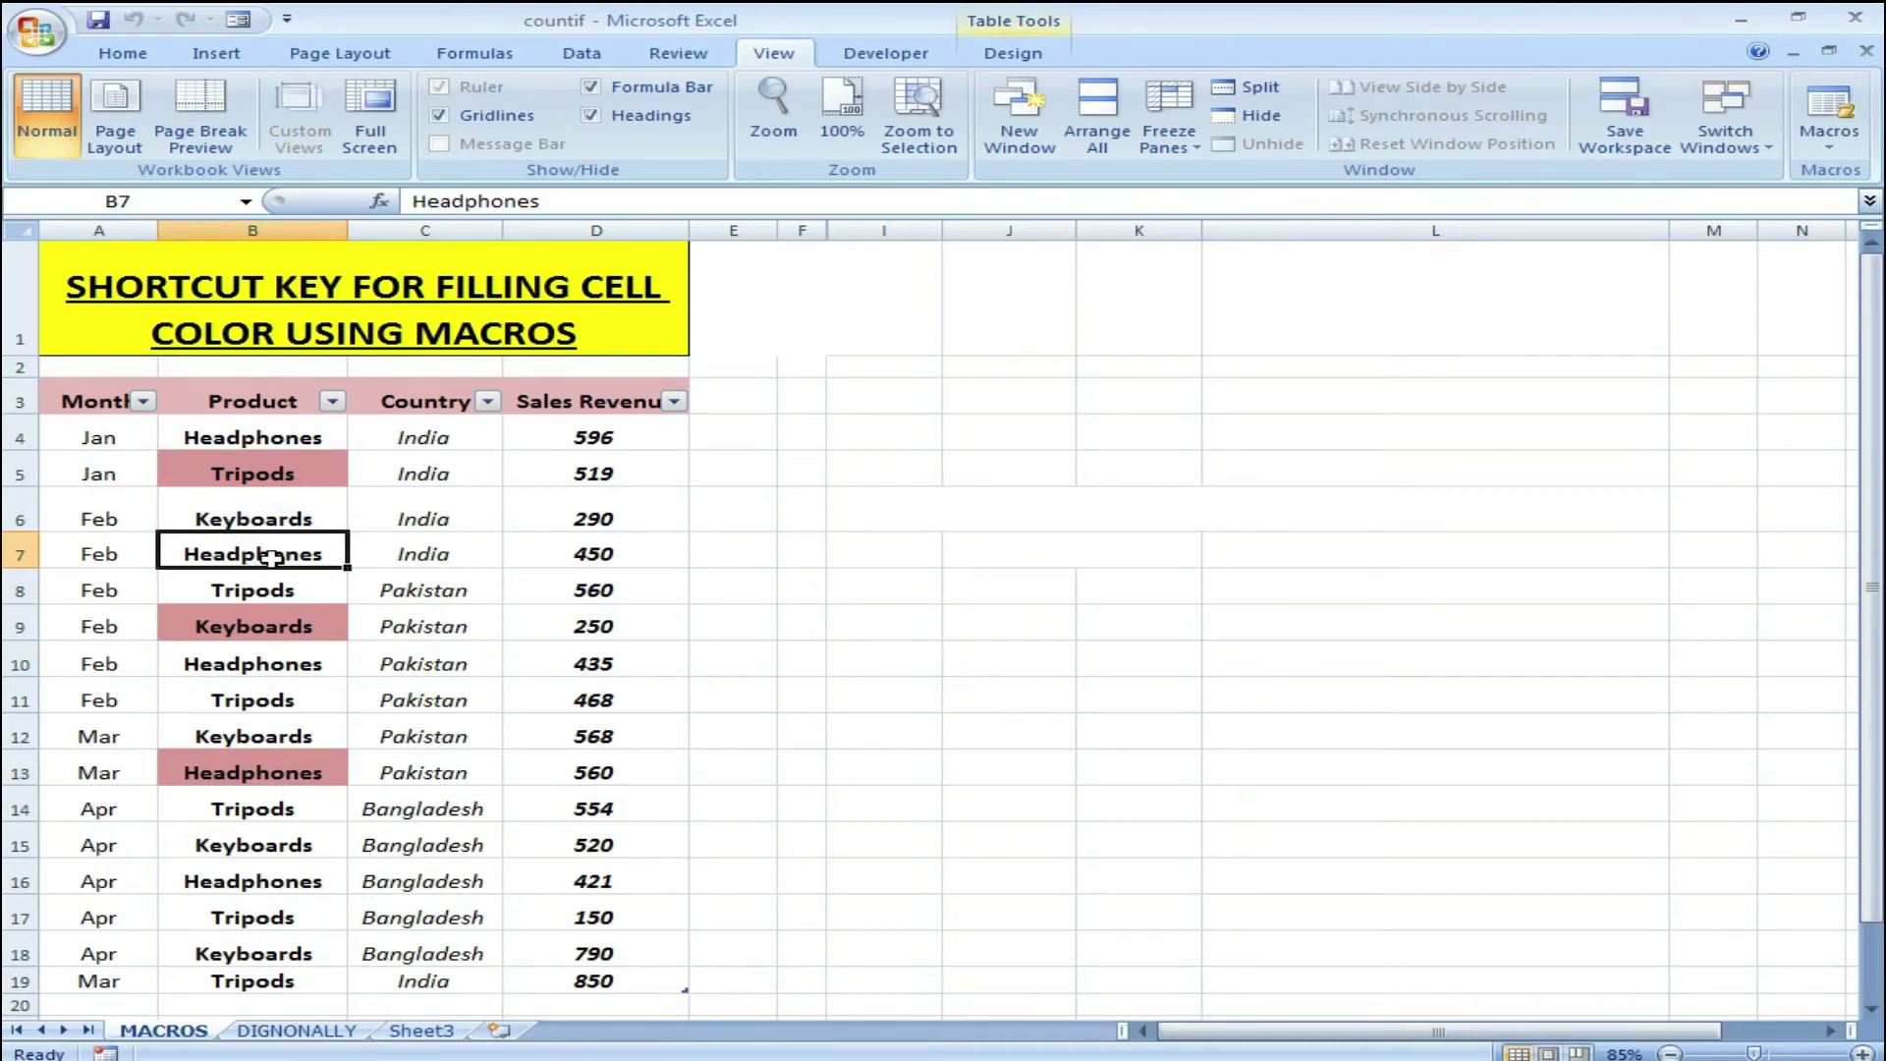
left_click(253, 499)
left_click(241, 477)
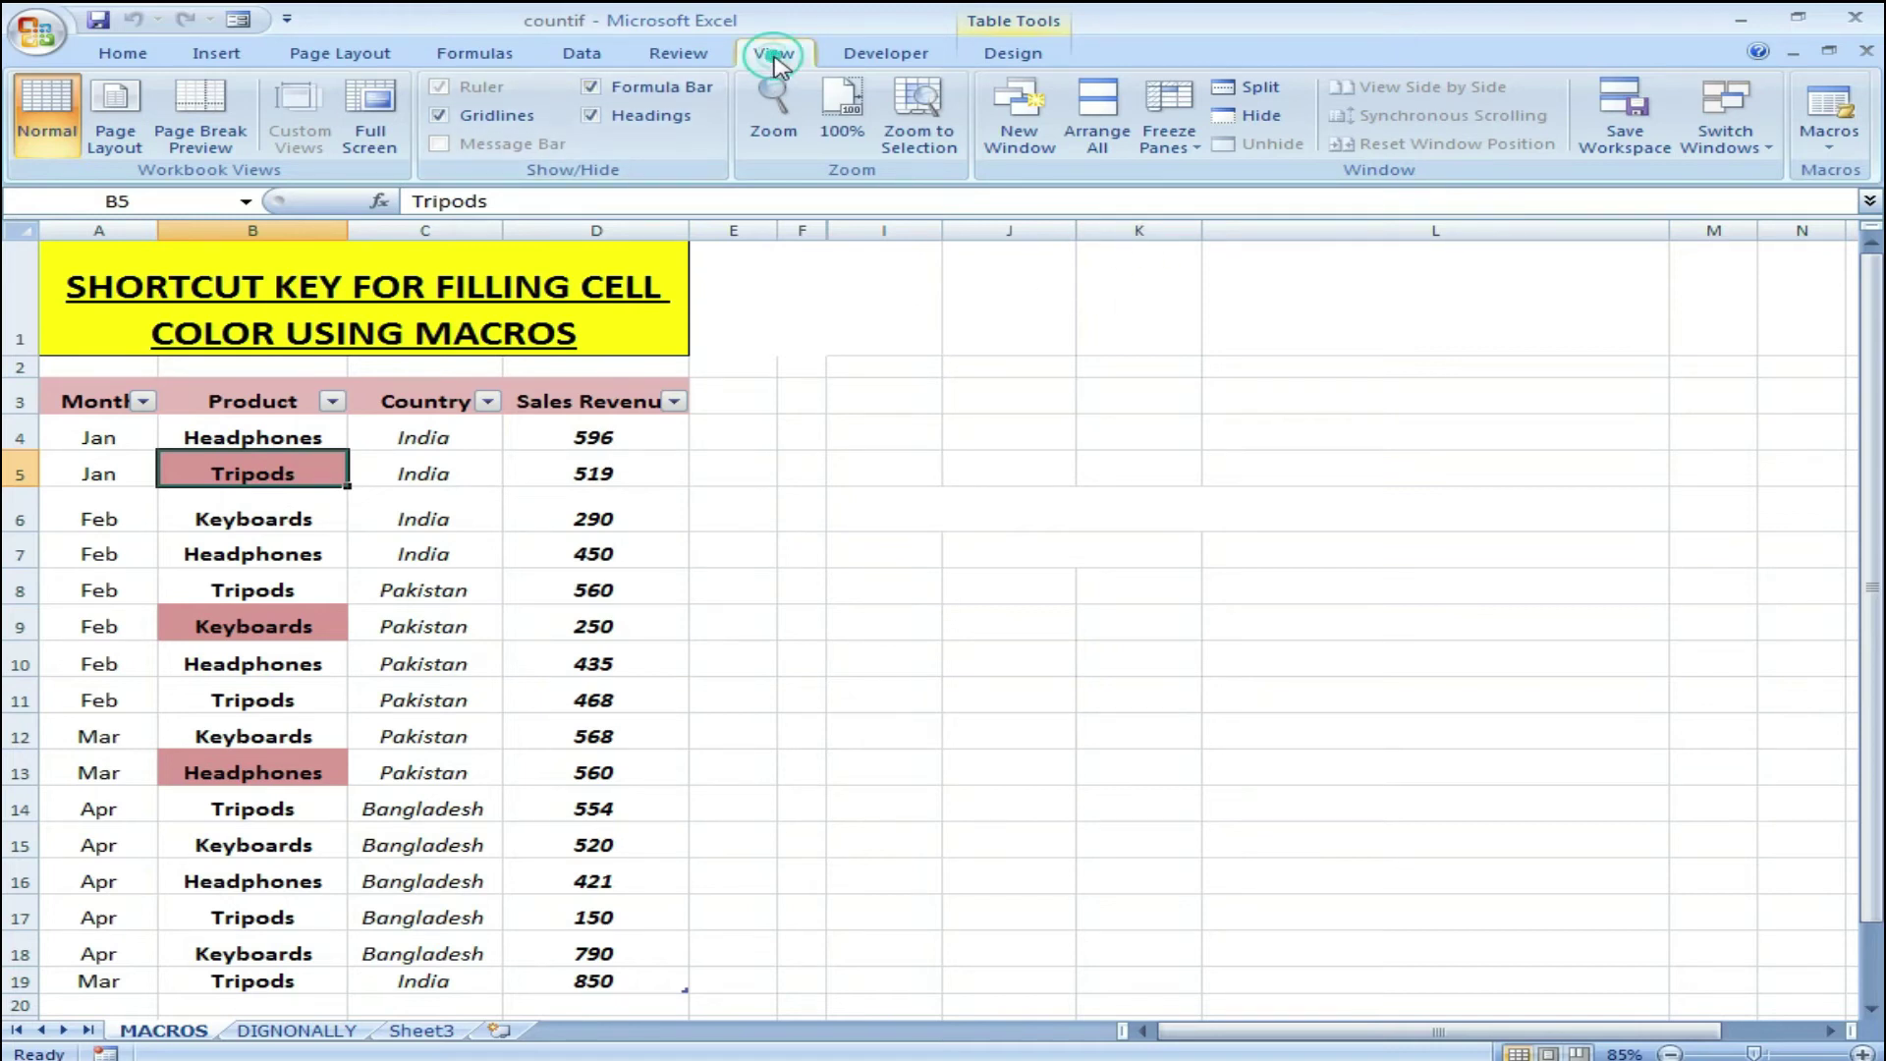
- Start recording a second macro named clearcell with shortcut Ctrl+Shift+M, stored in This Workbook
left_click(1823, 160)
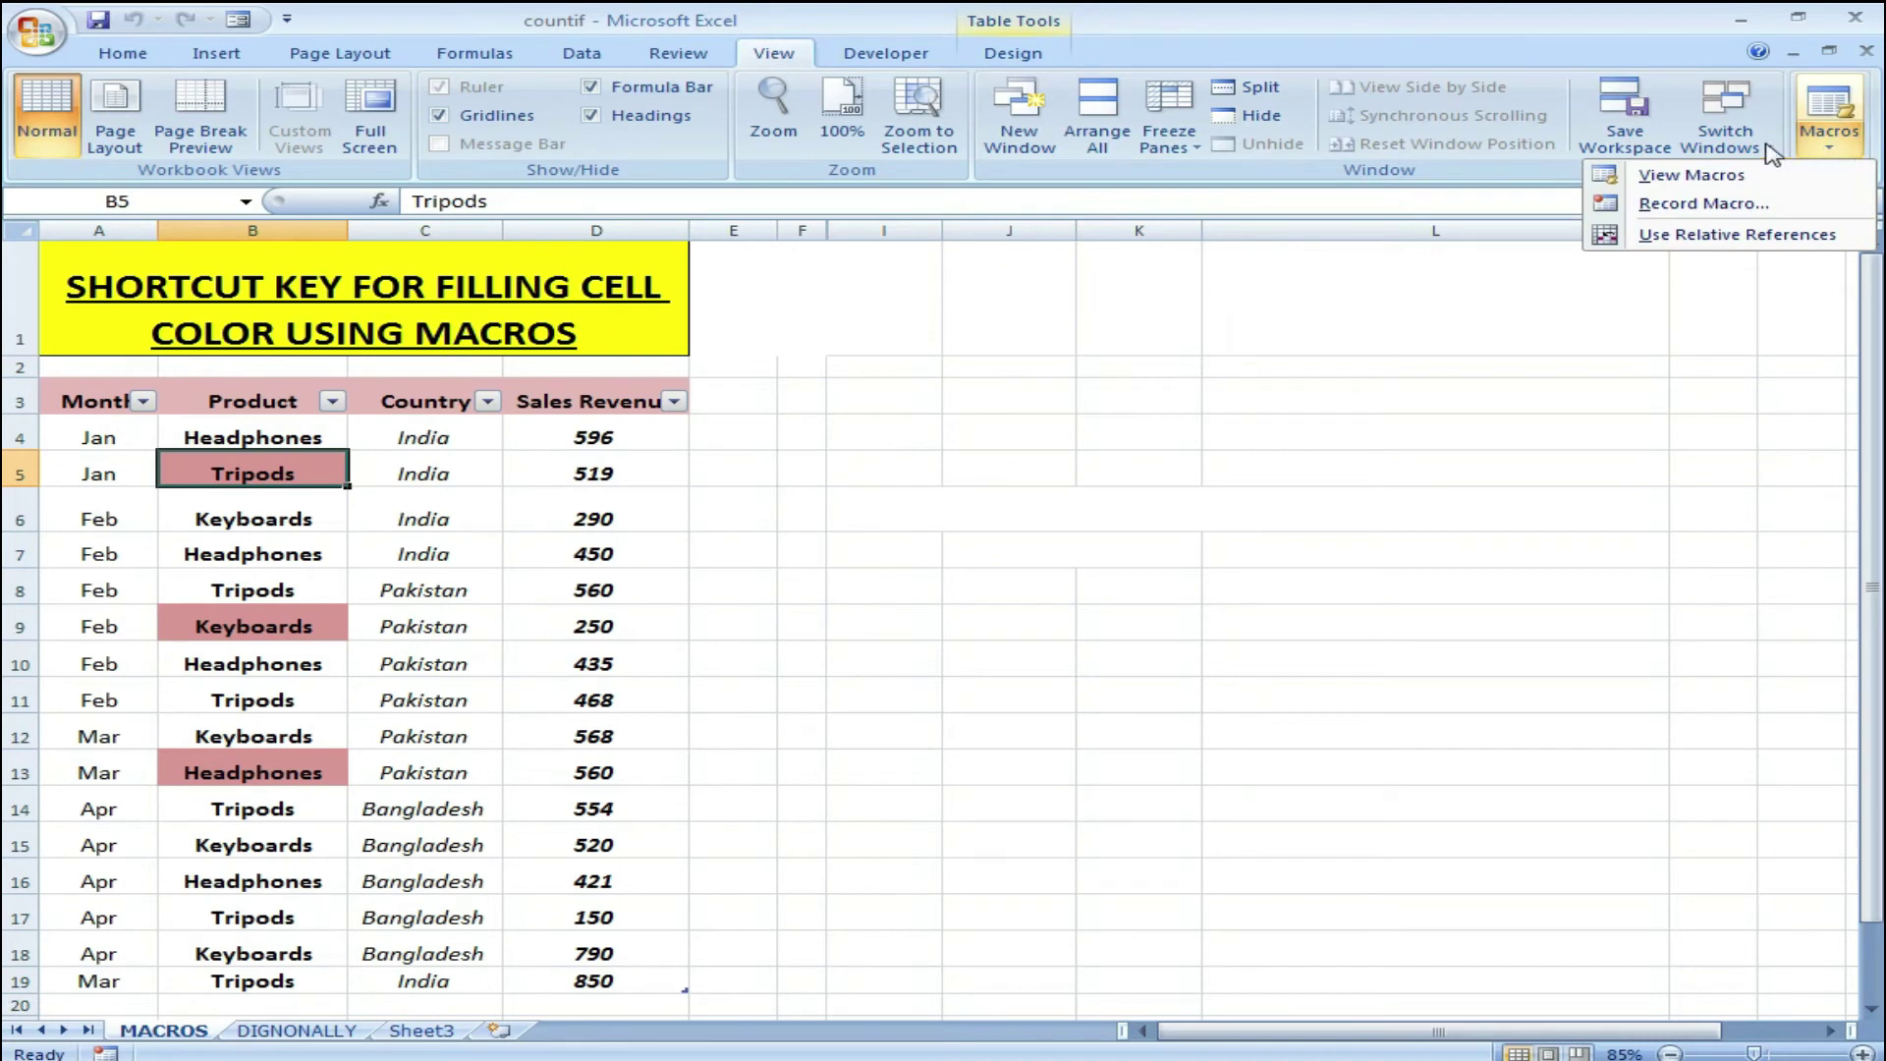
left_click(1711, 208)
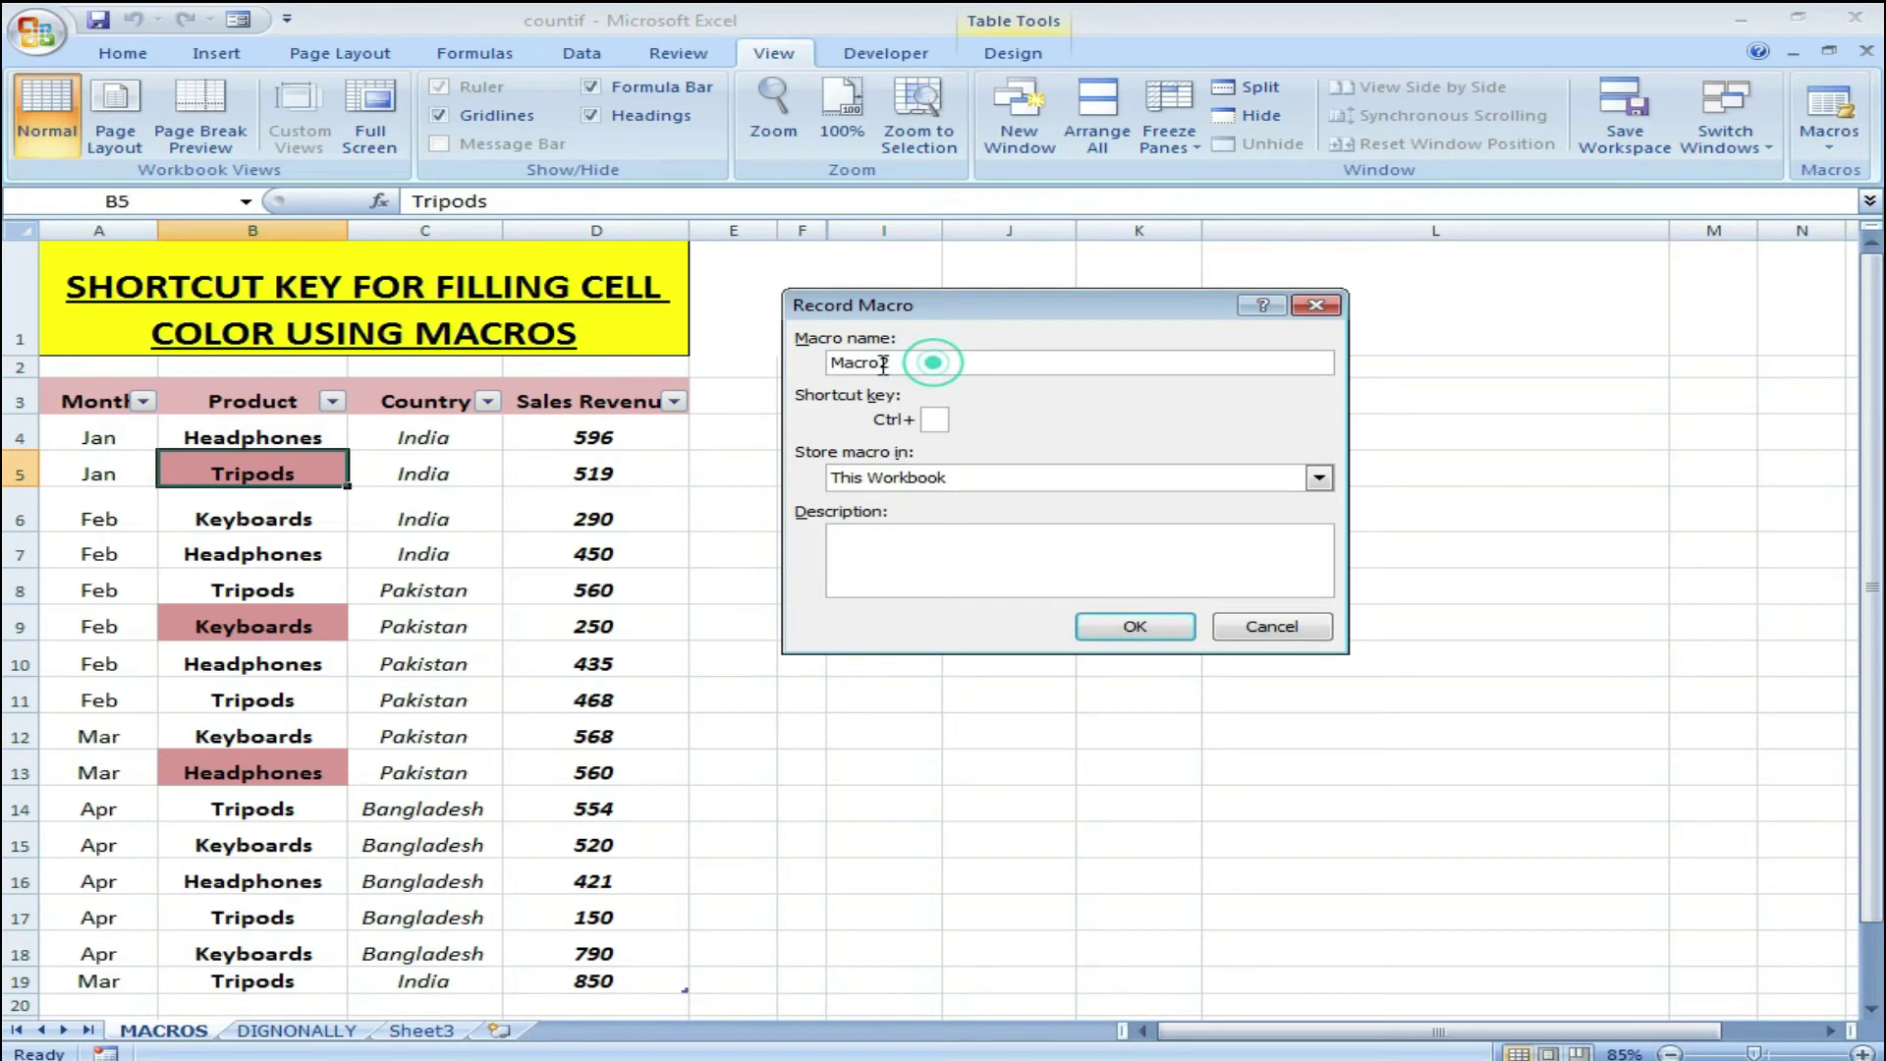
type("d")
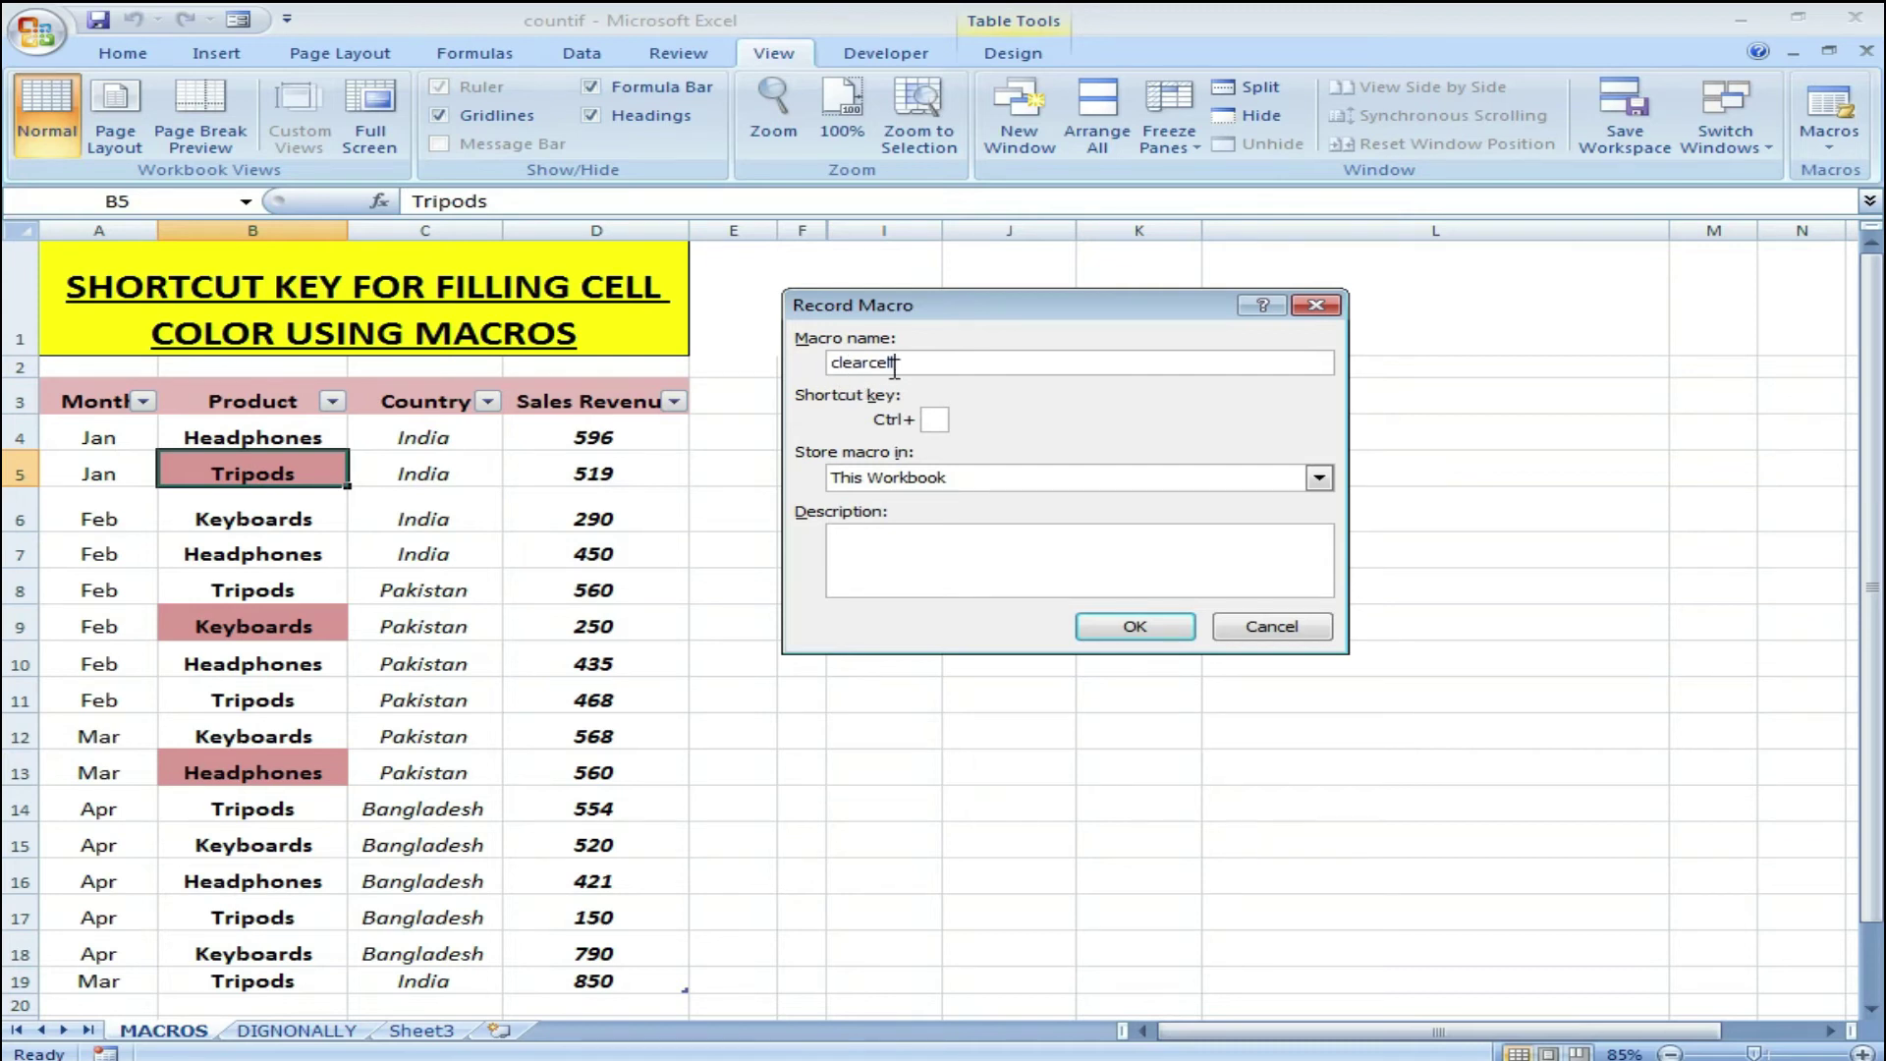
left_click_drag(921, 363, 783, 358)
left_click(934, 419)
type("M")
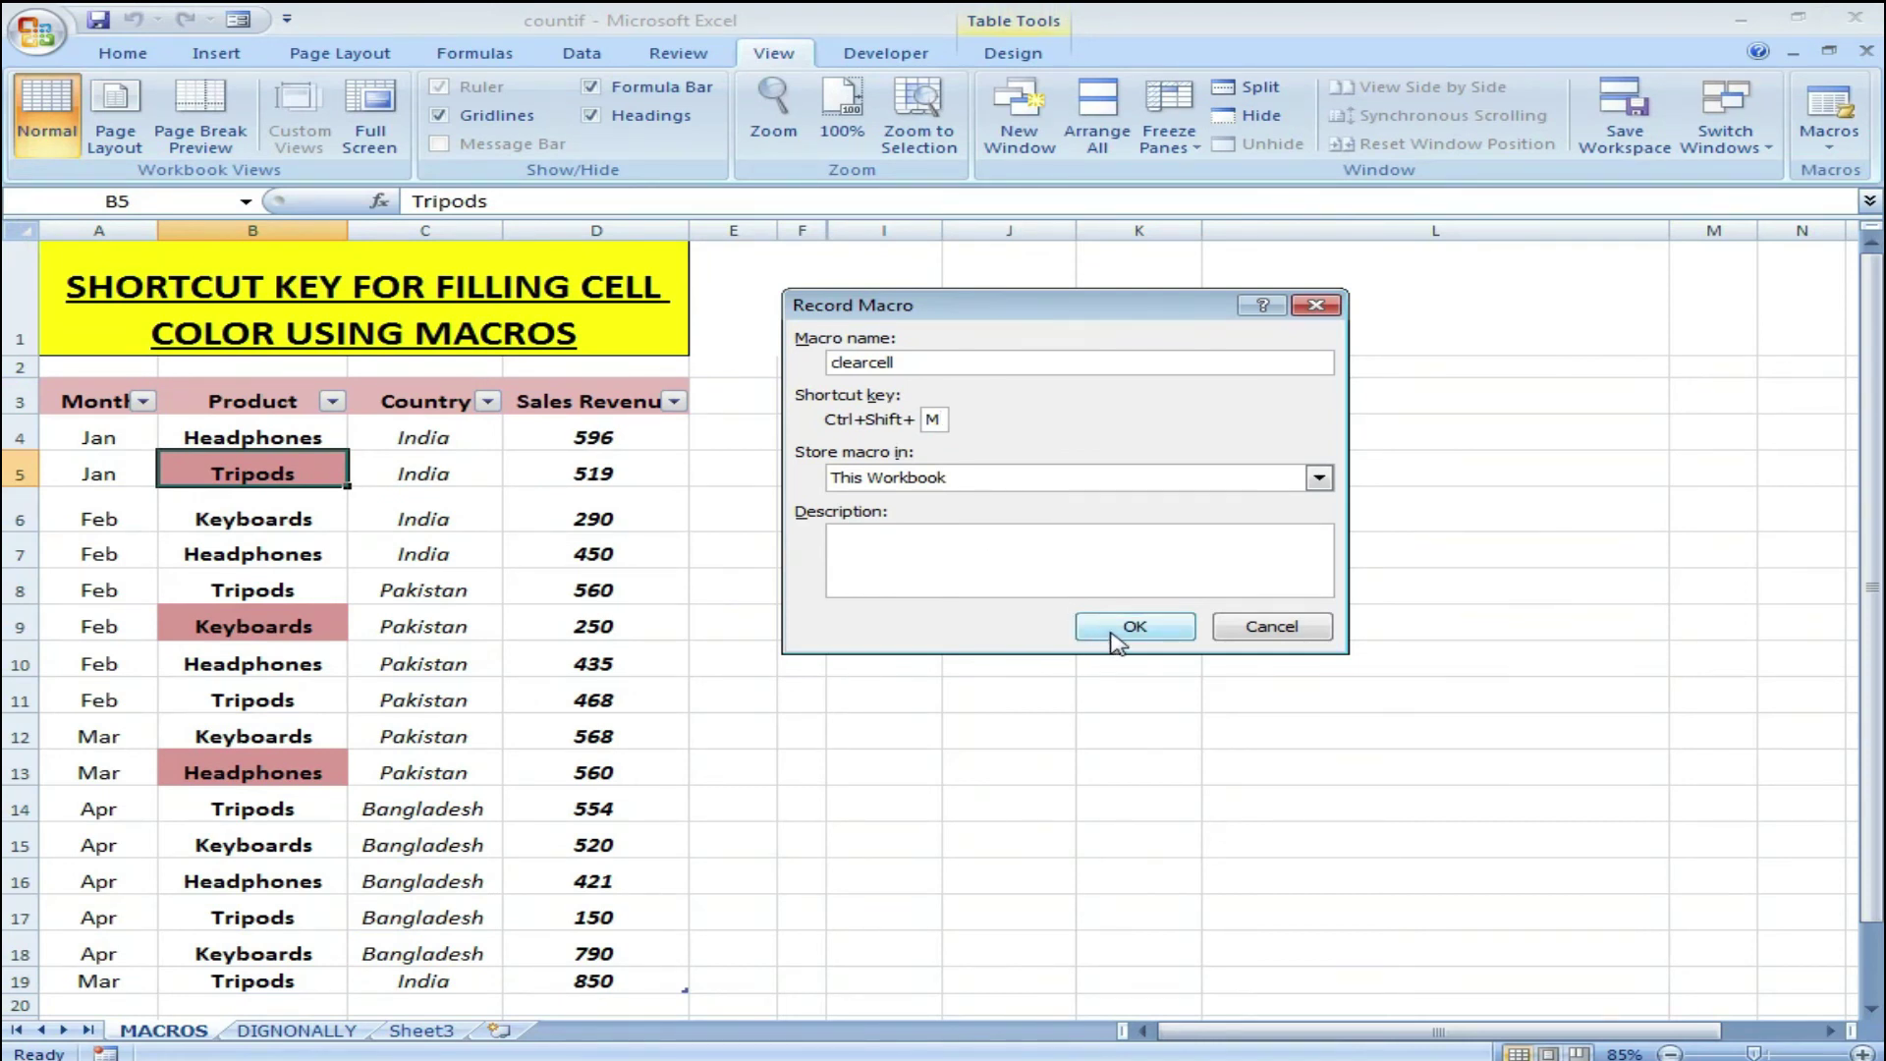
left_click(1116, 637)
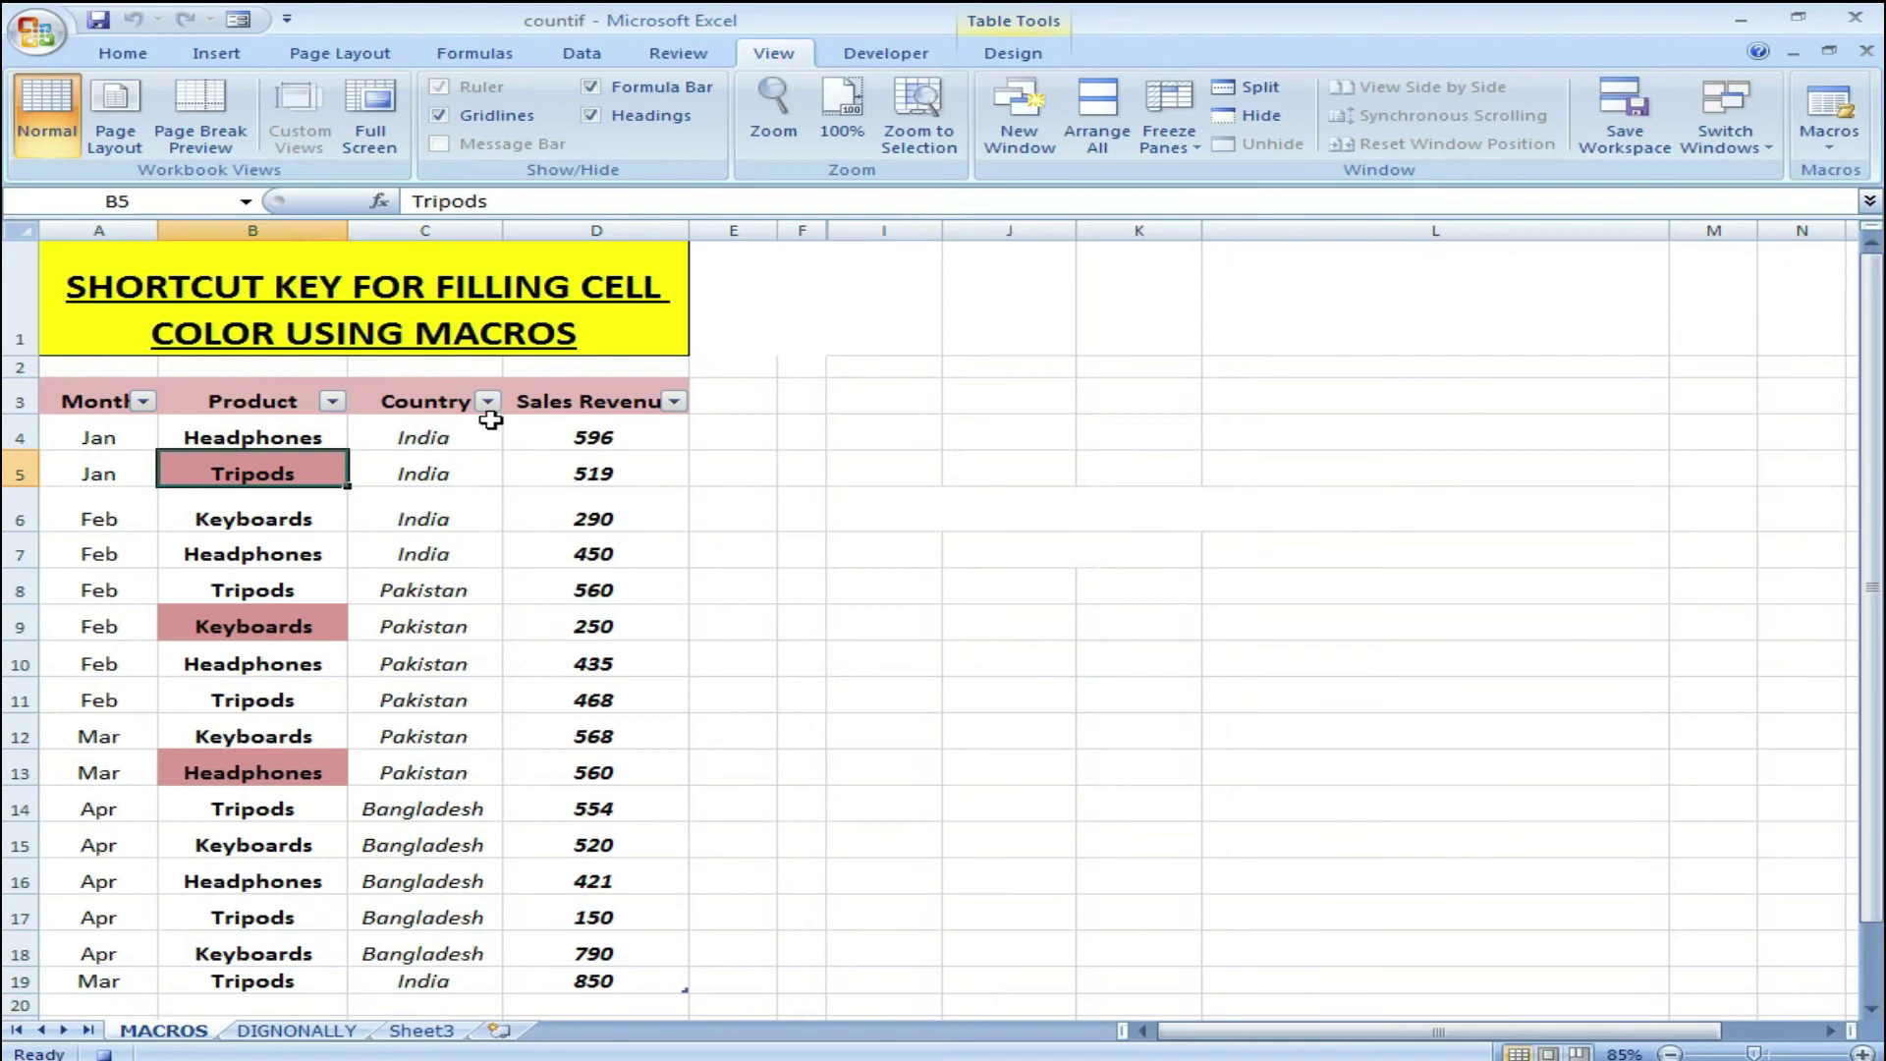
- Set the Tripods cell B5's fill to No Fill
left_click(122, 53)
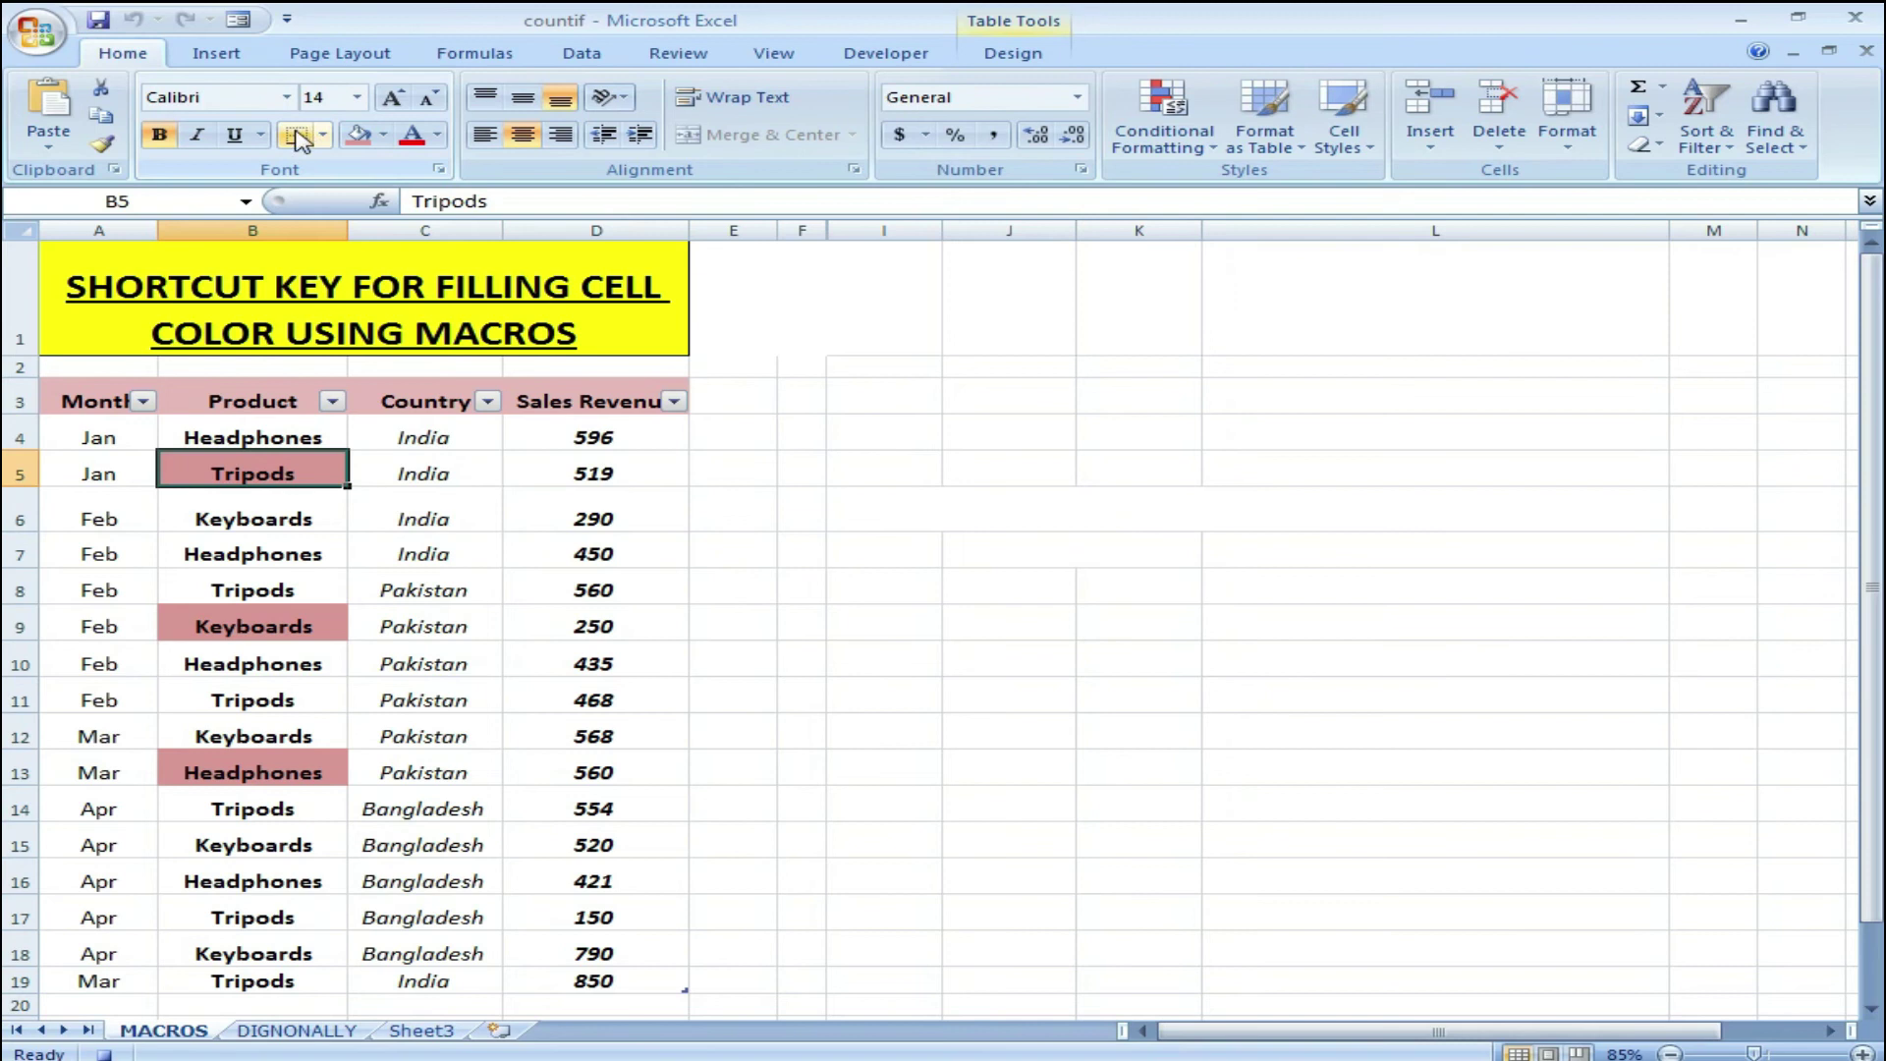
left_click(384, 135)
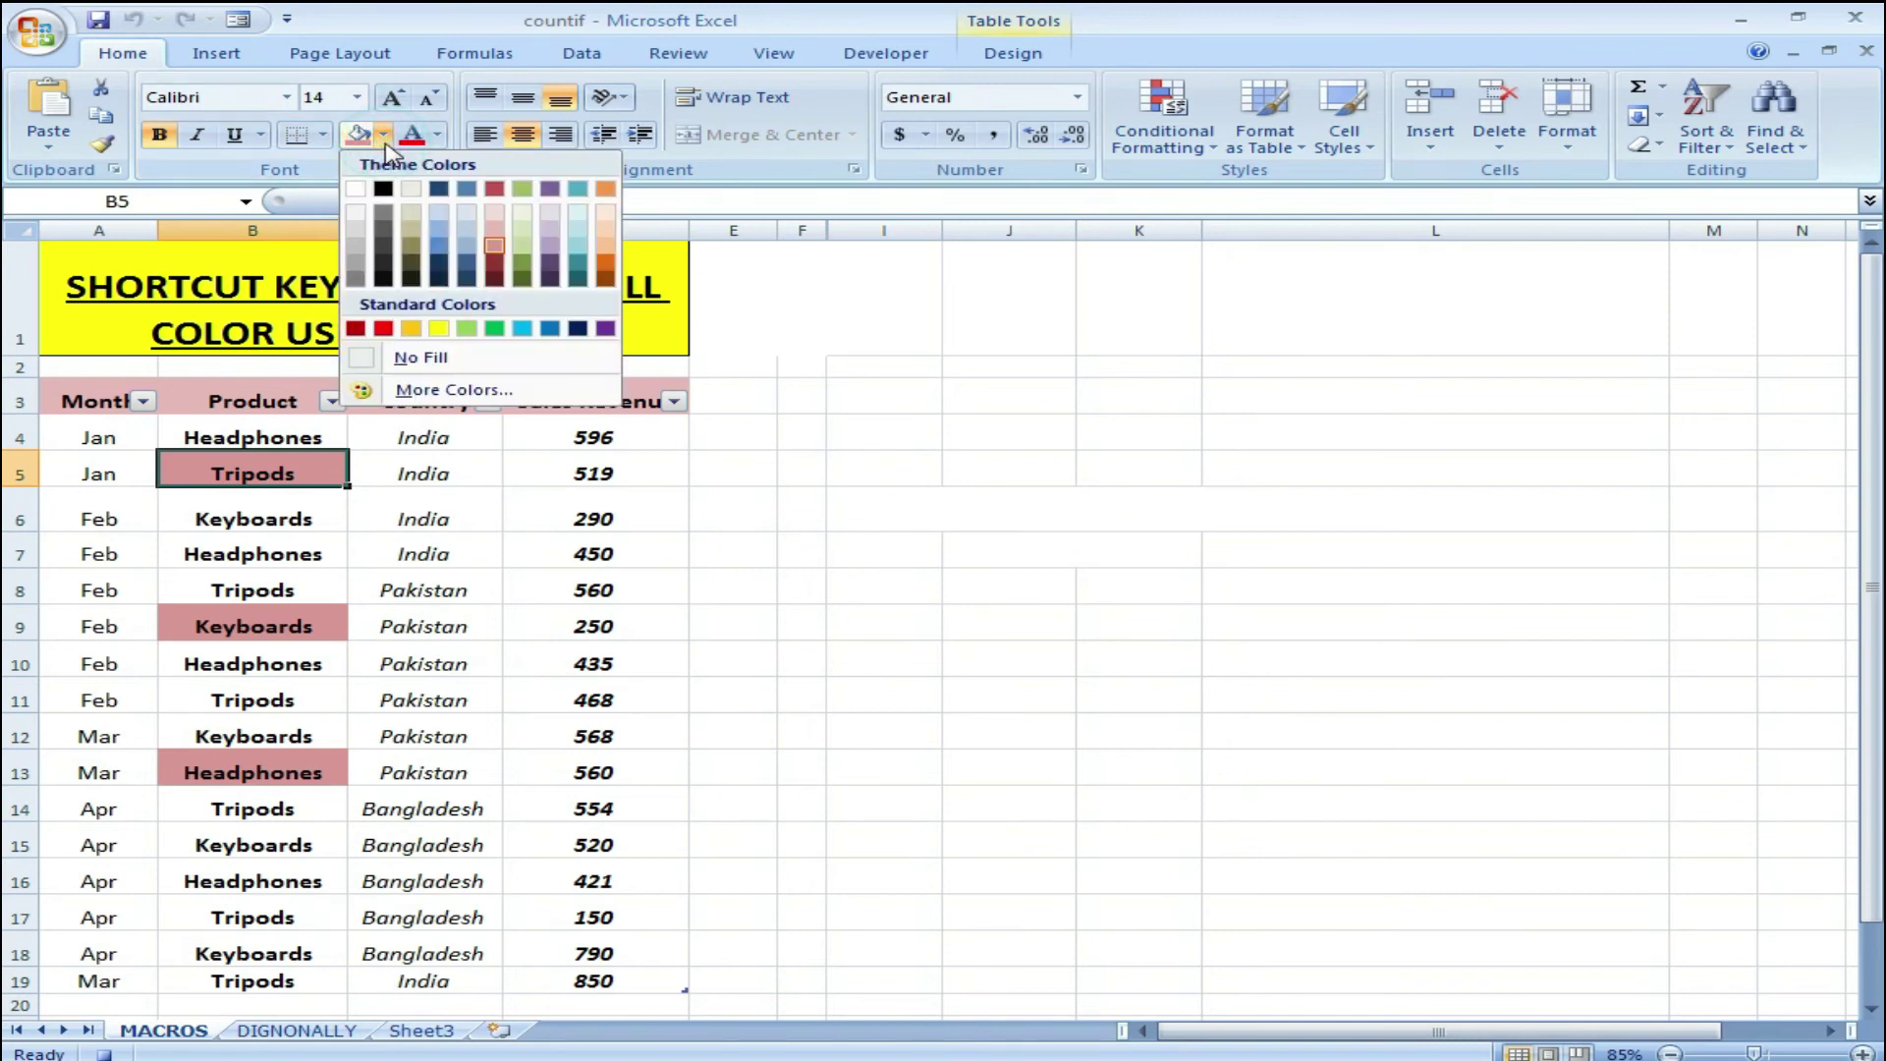
left_click(414, 357)
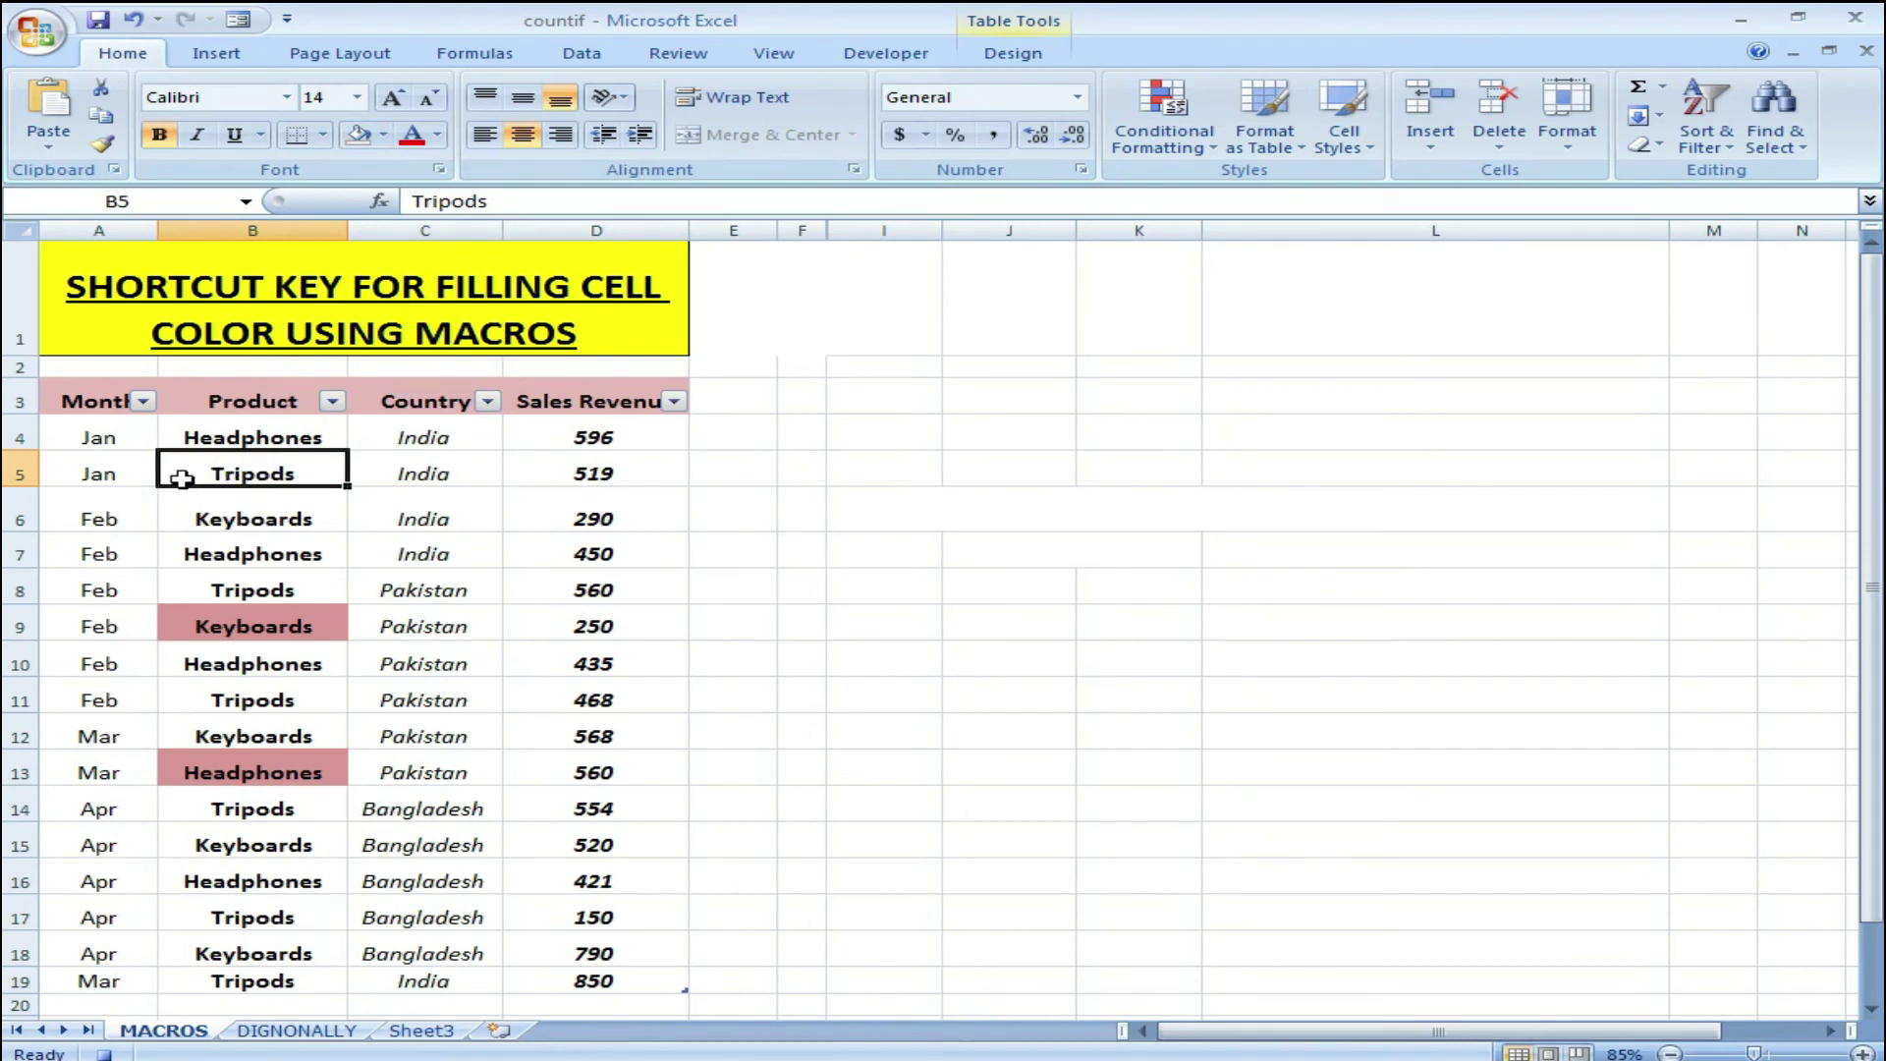
- Stop recording the clearcell macro
left_click(773, 53)
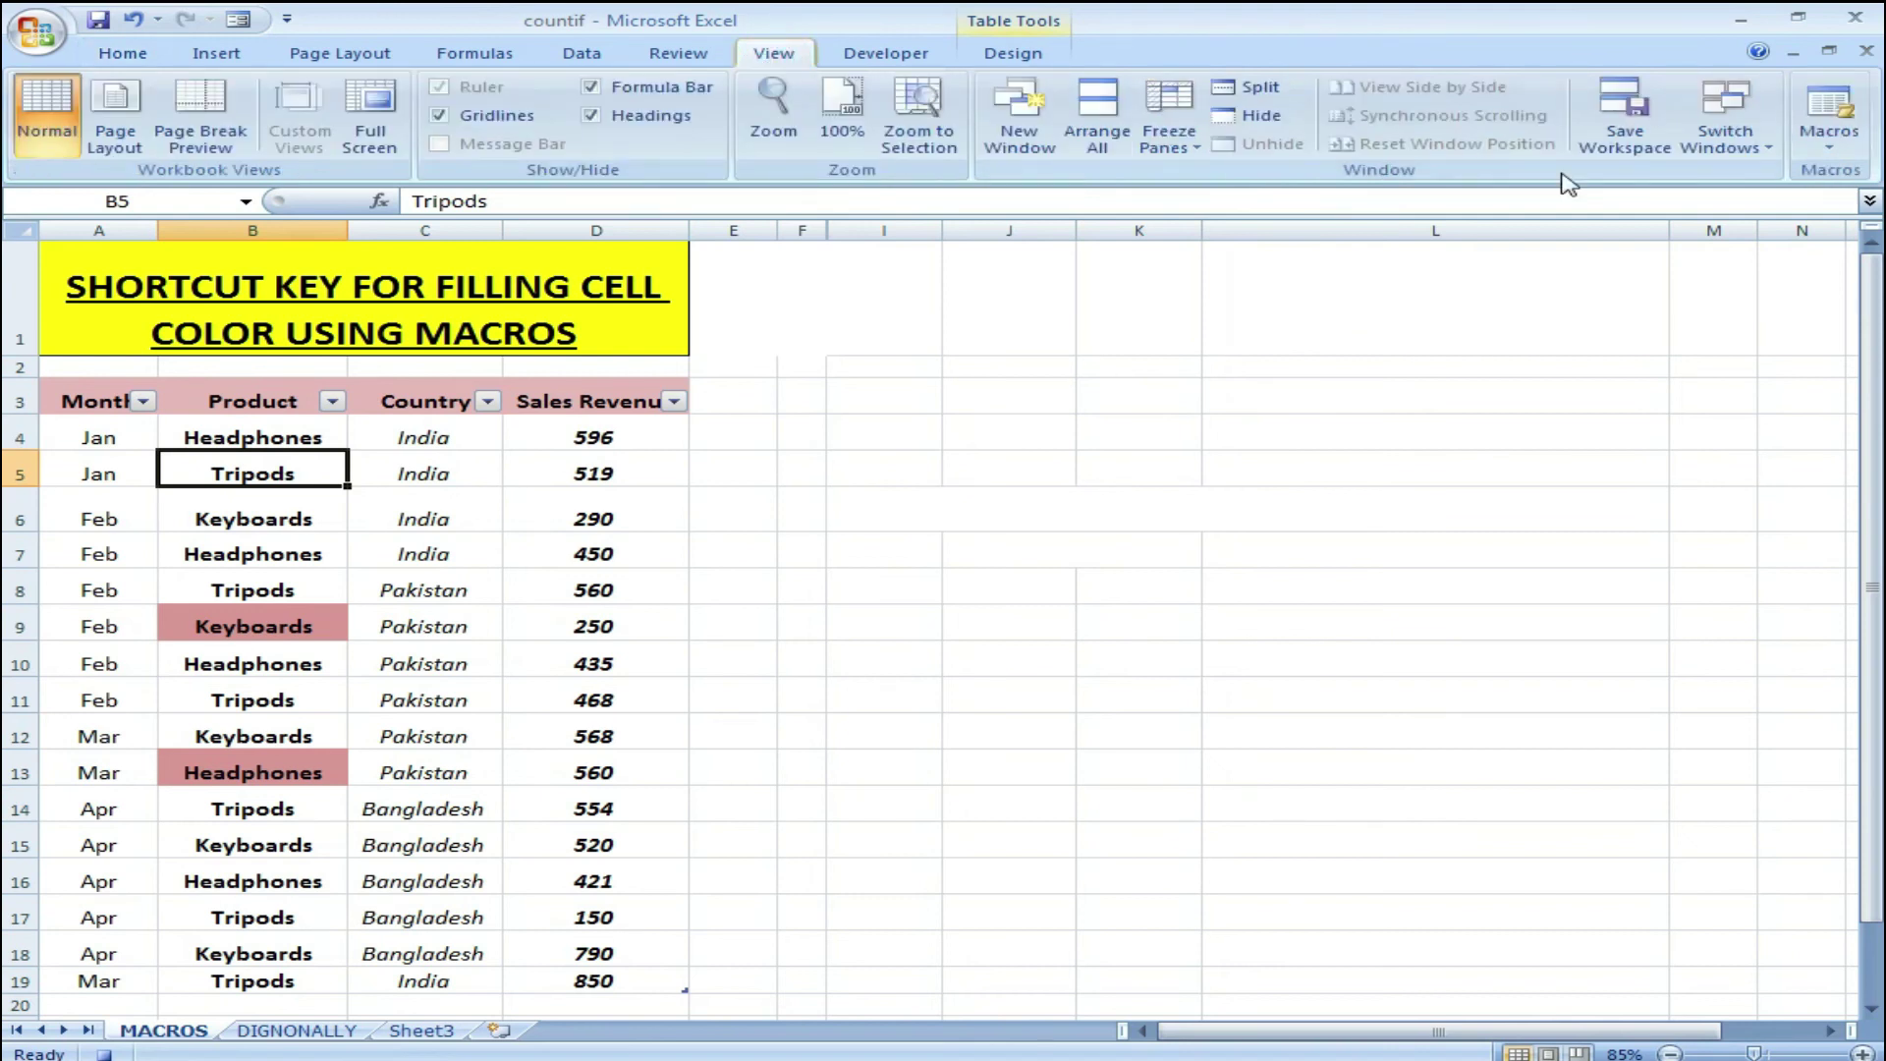
left_click(1827, 148)
left_click(1739, 204)
- Clear the pink fill from Keyboards B9 and Headphones B13 with the clearcell shortcut
left_click(286, 629)
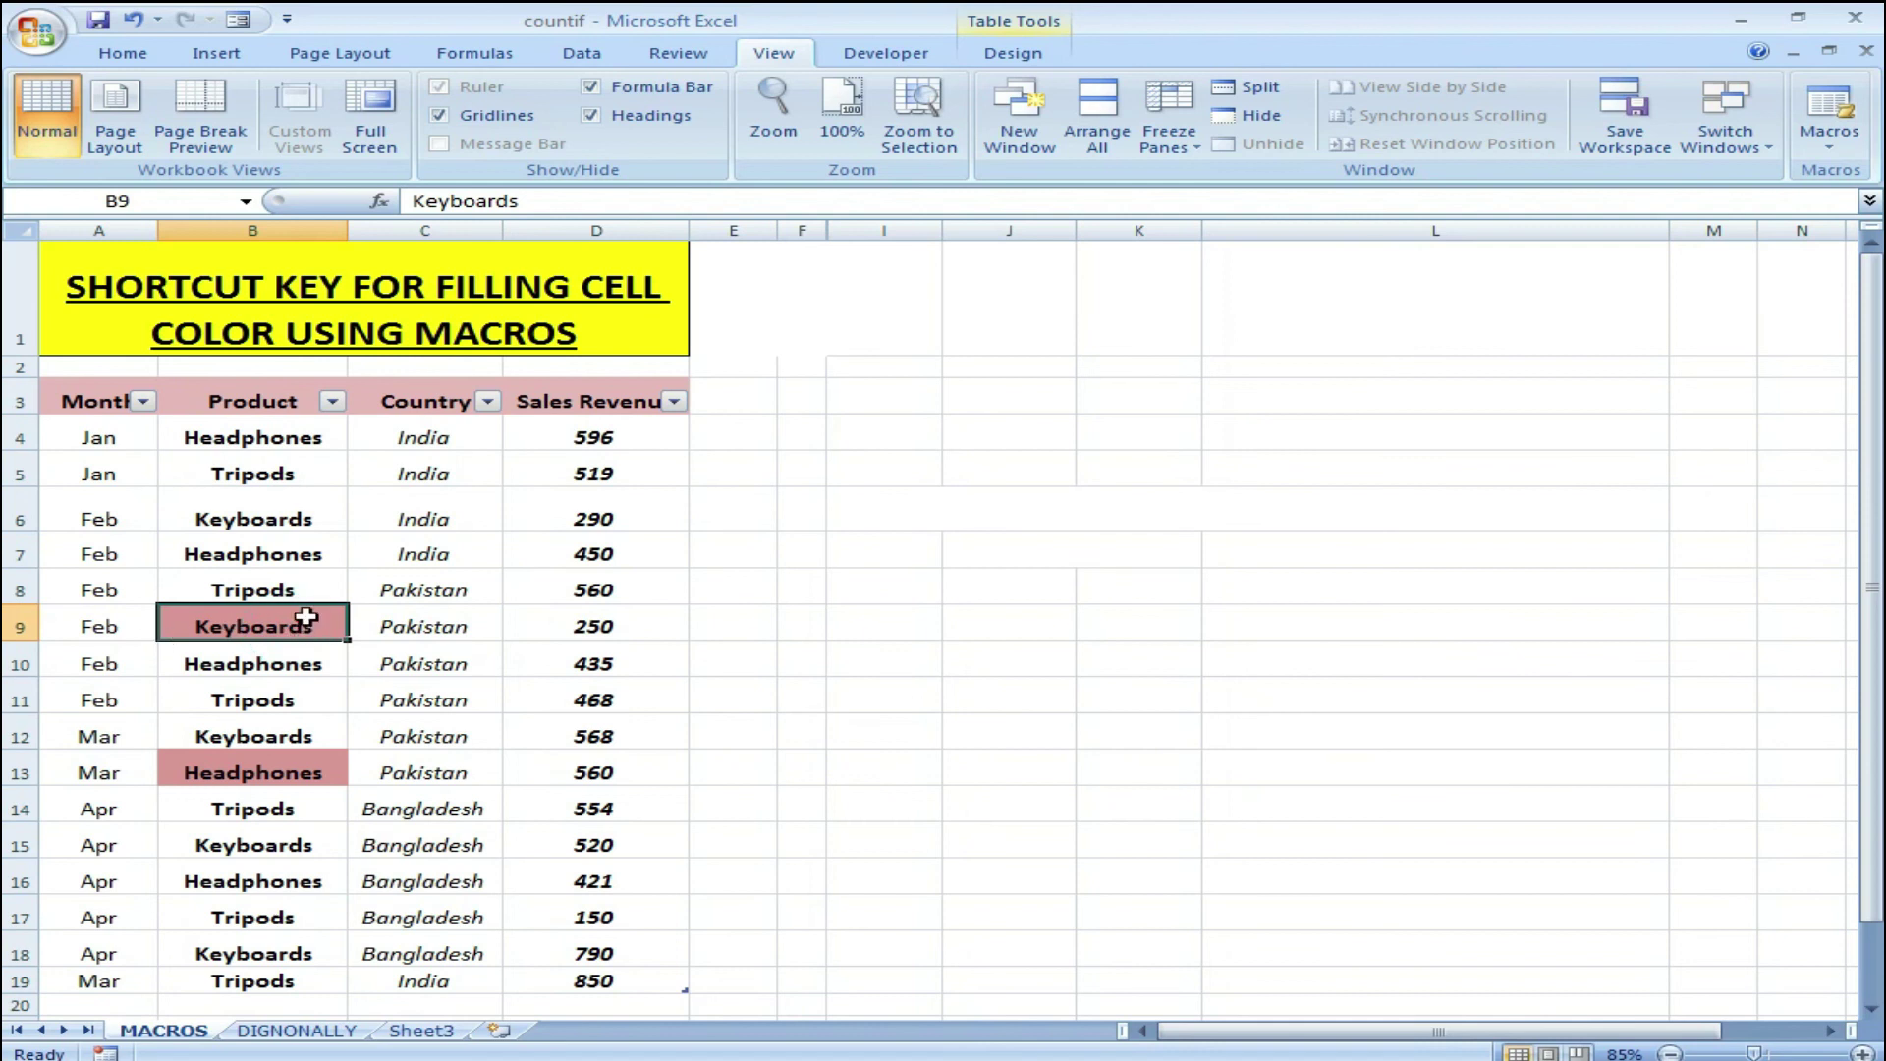
key("ctrl+z")
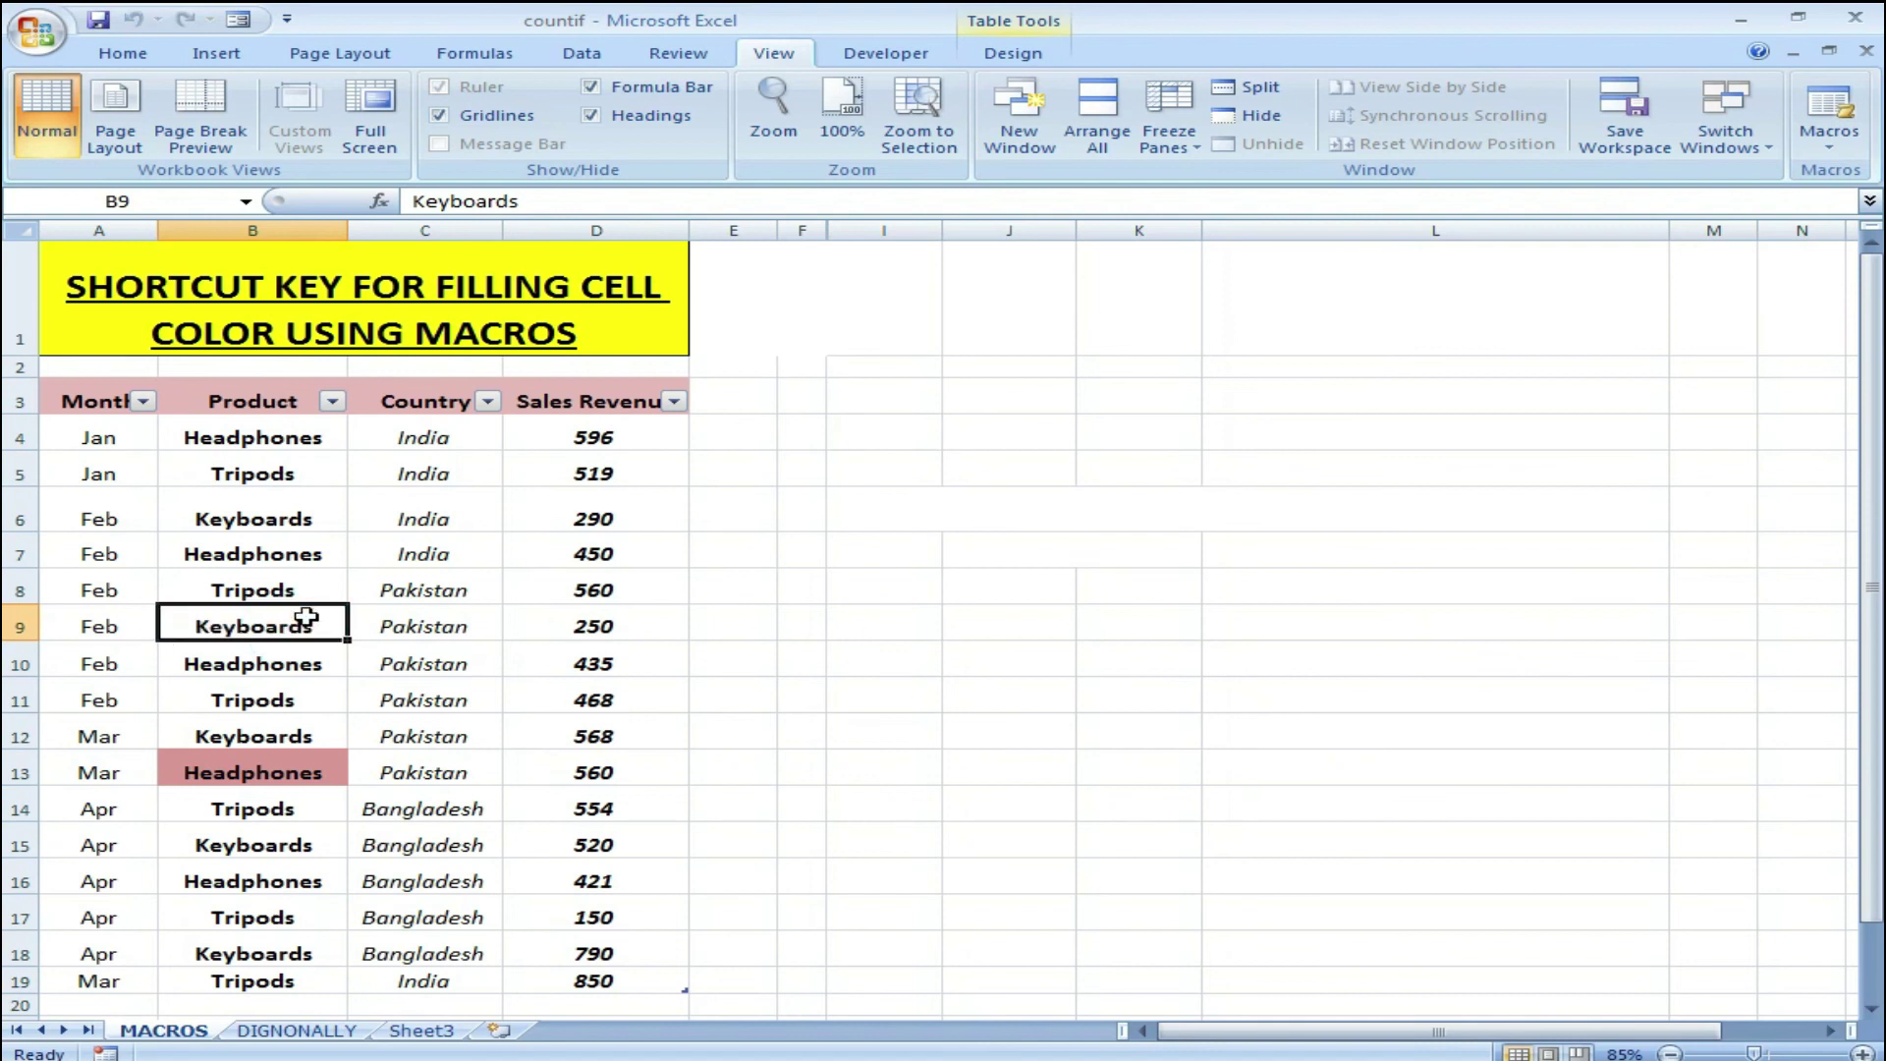
left_click(288, 763)
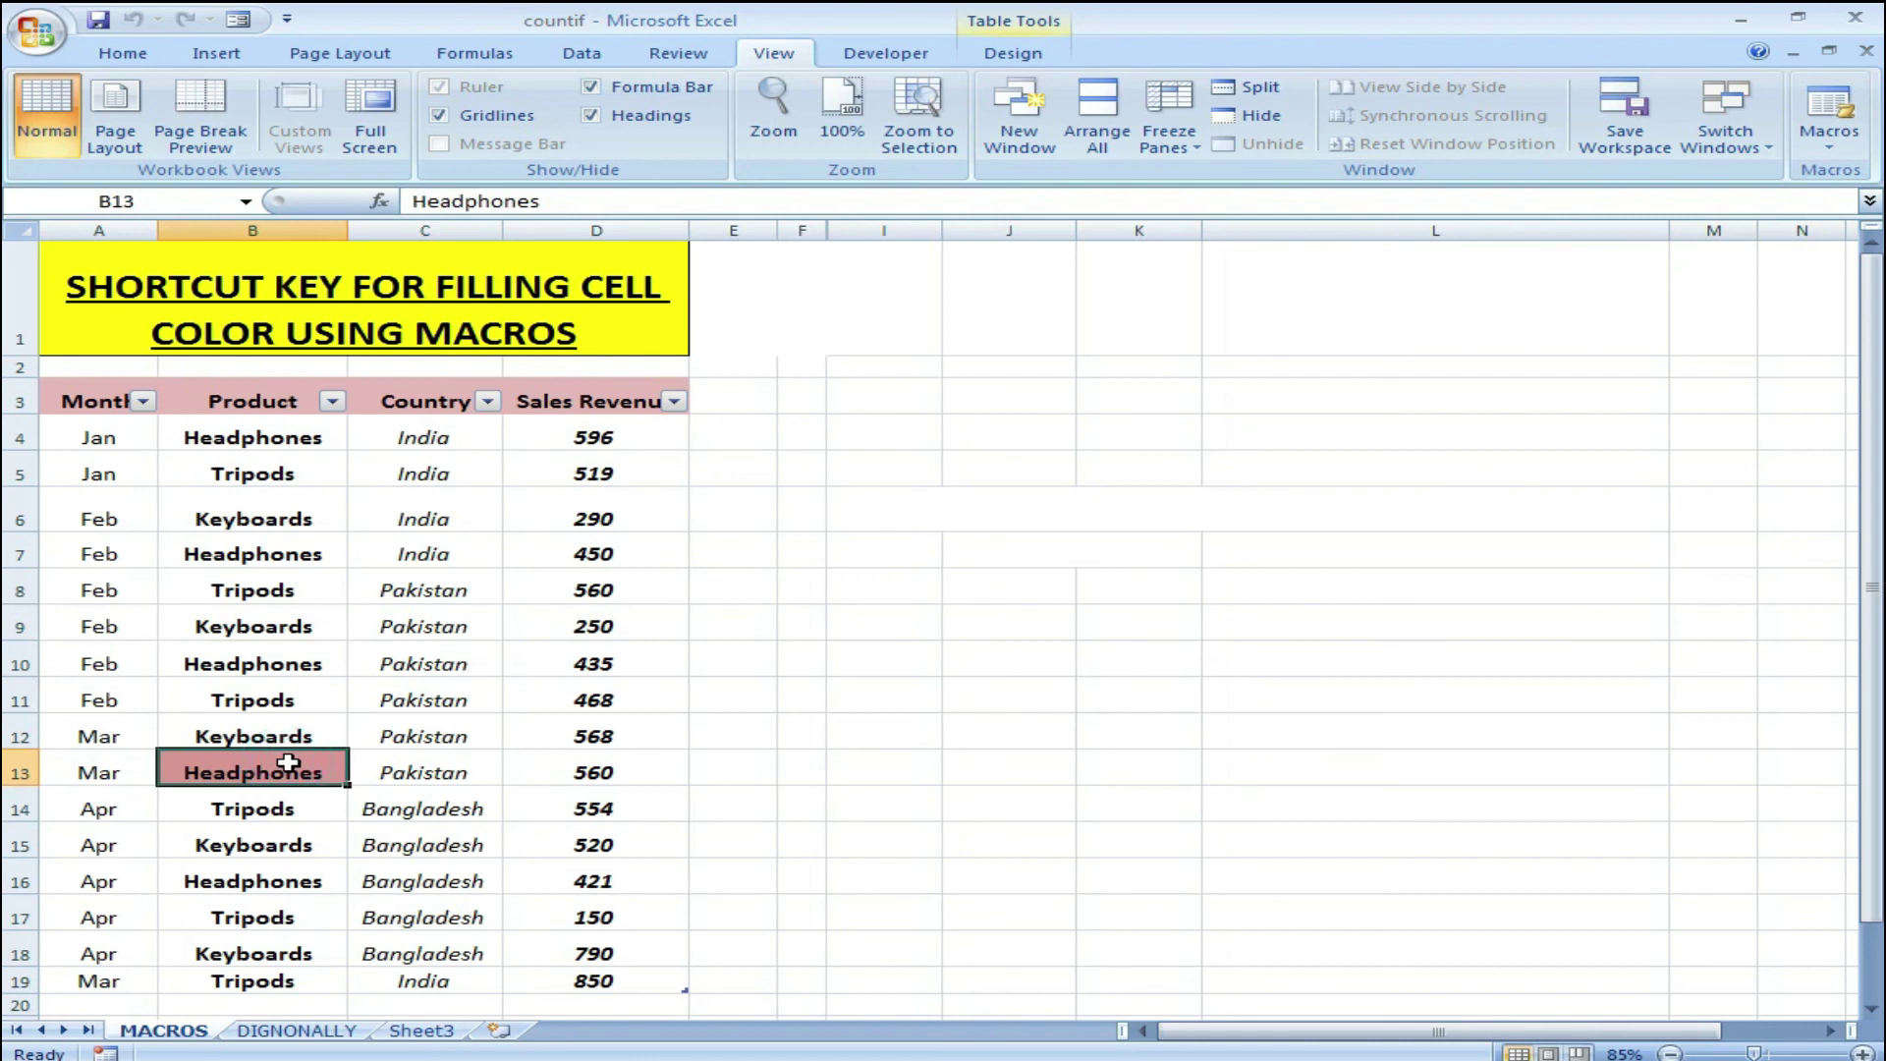
key("ctrl+z")
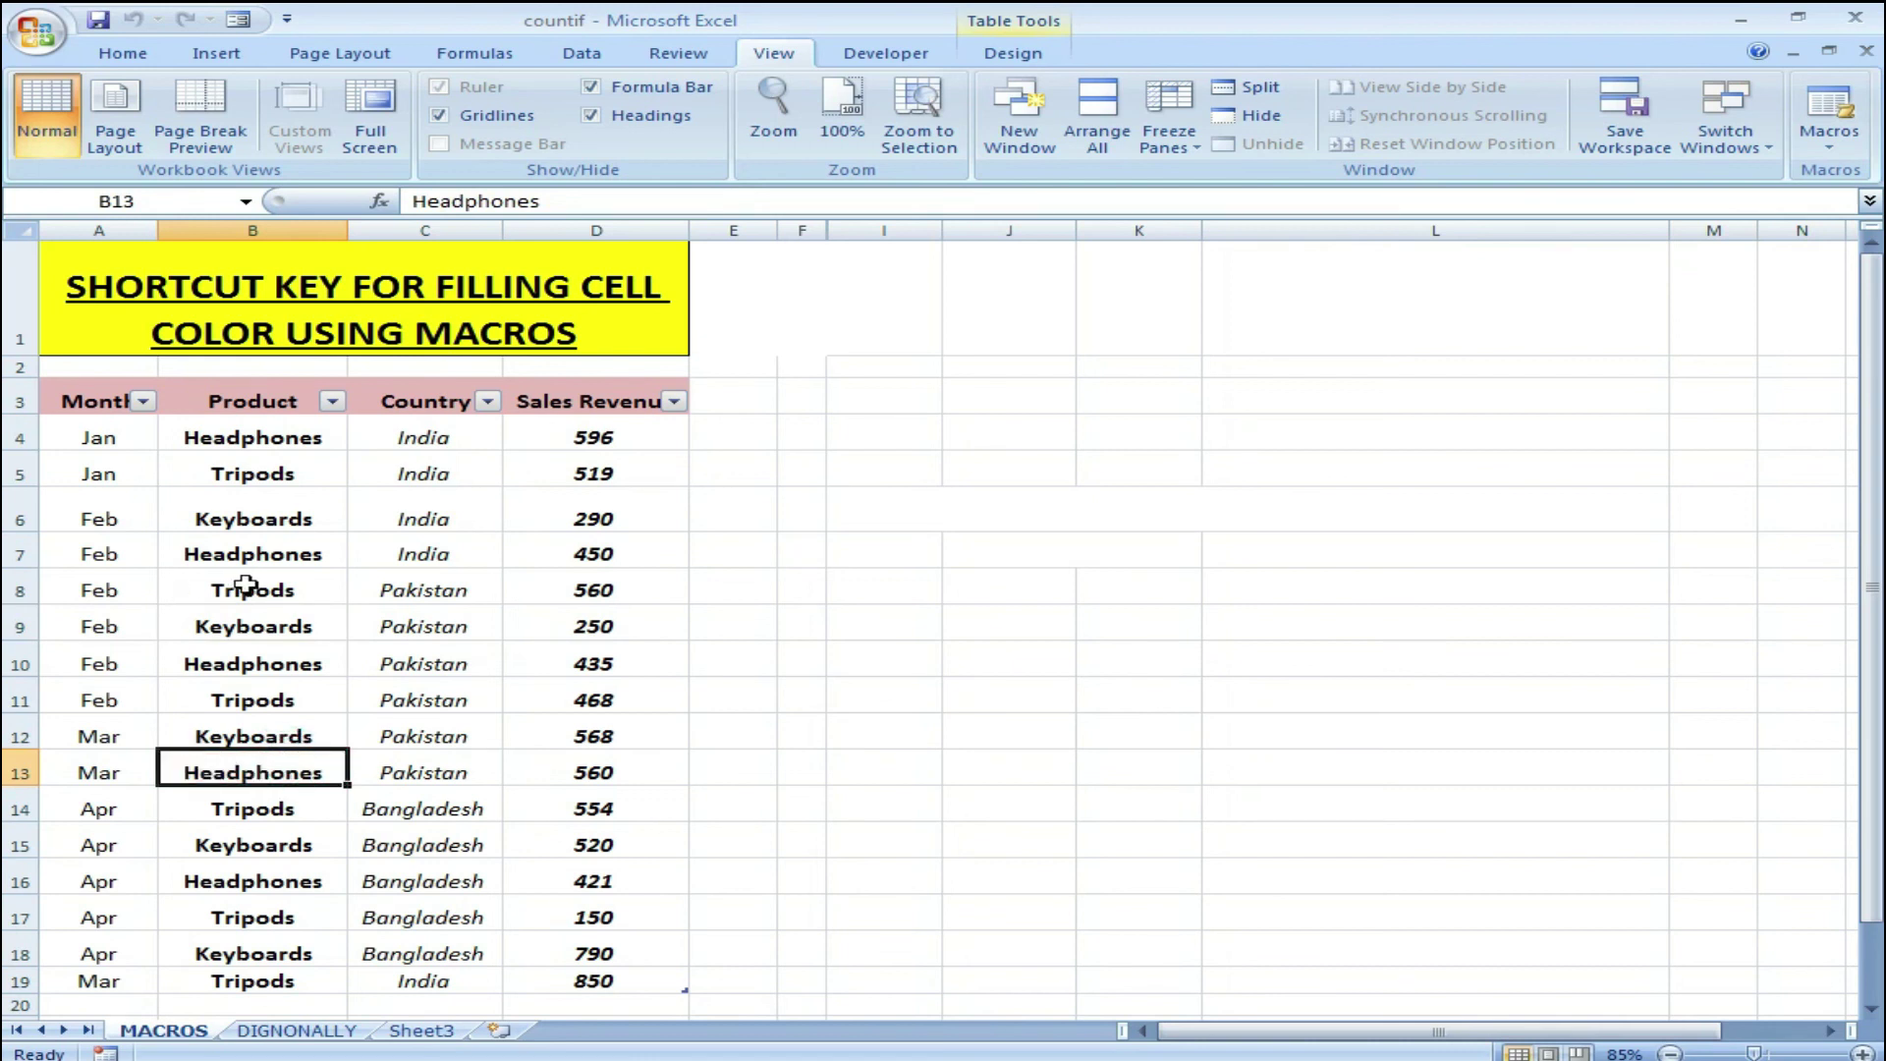
- Test both macros on Tripods B8: fill it rose-pink, then clear it
left_click(245, 586)
key("ctrl+k")
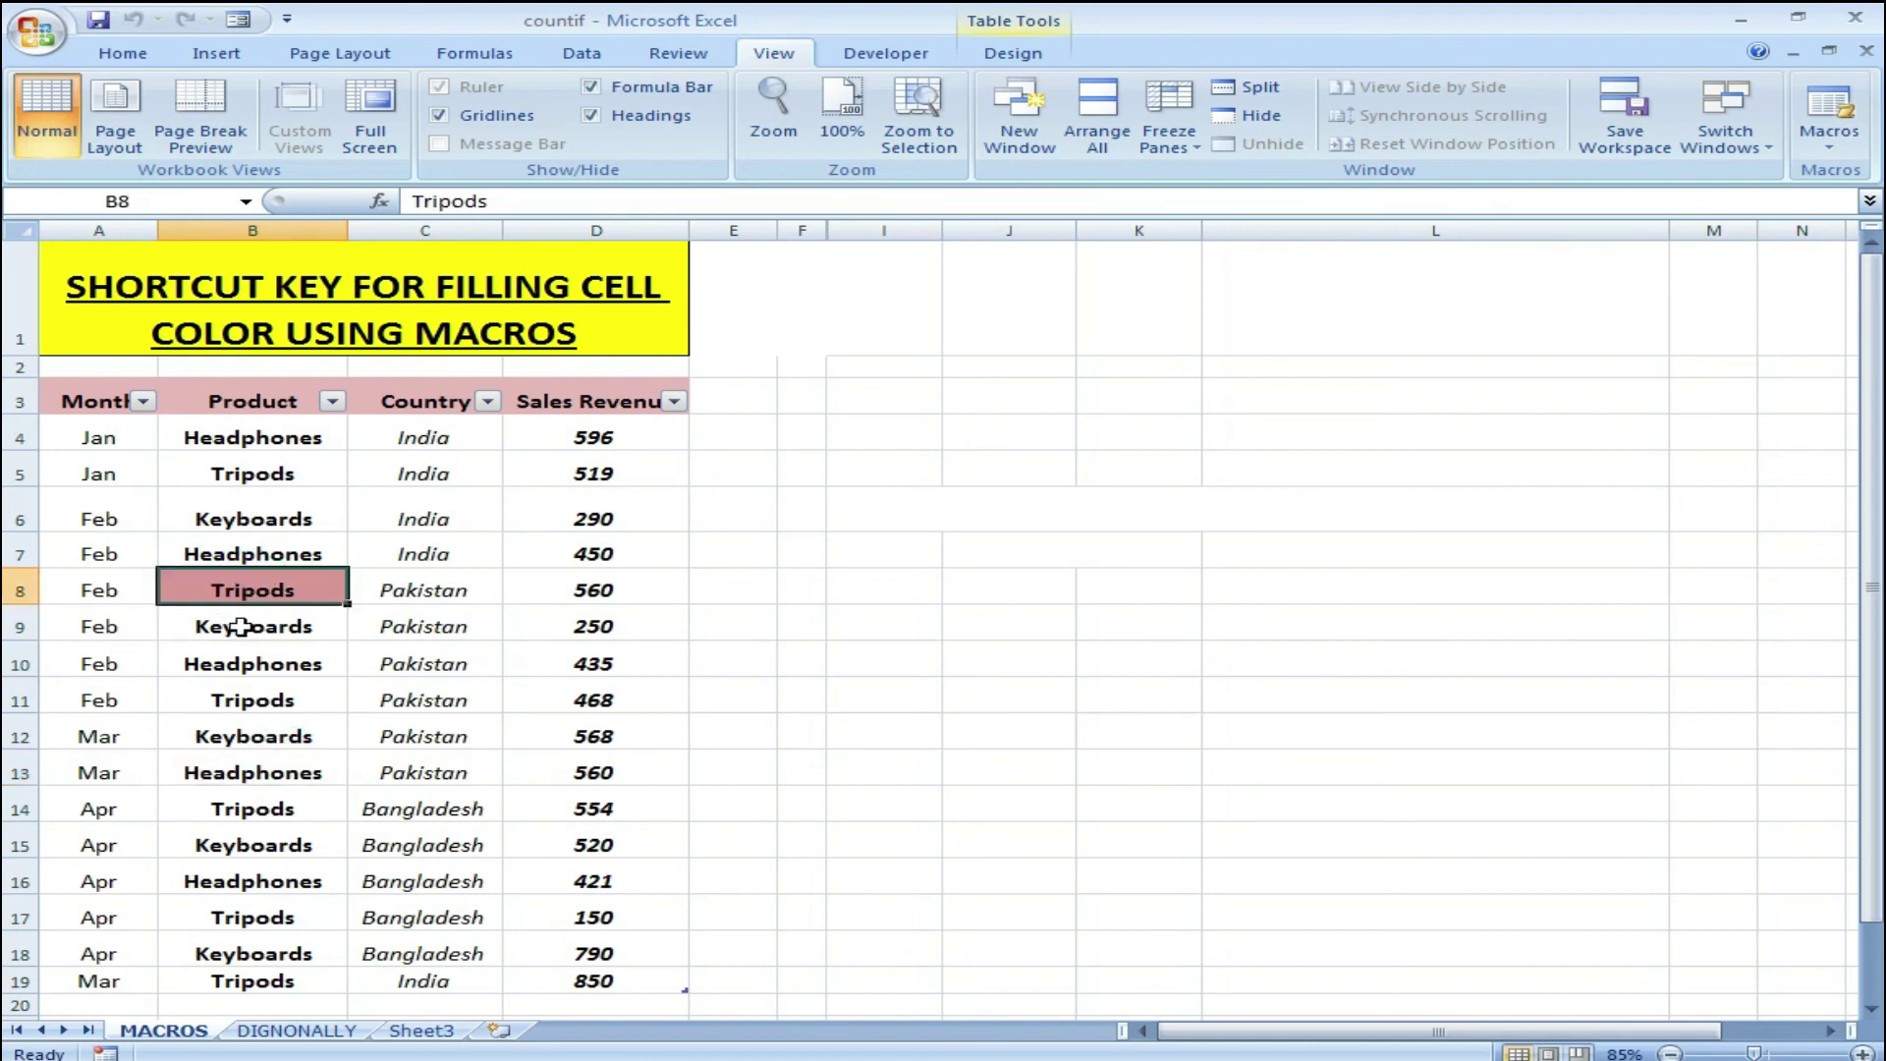
left_click(280, 658)
left_click(285, 594)
key("ctrl+z")
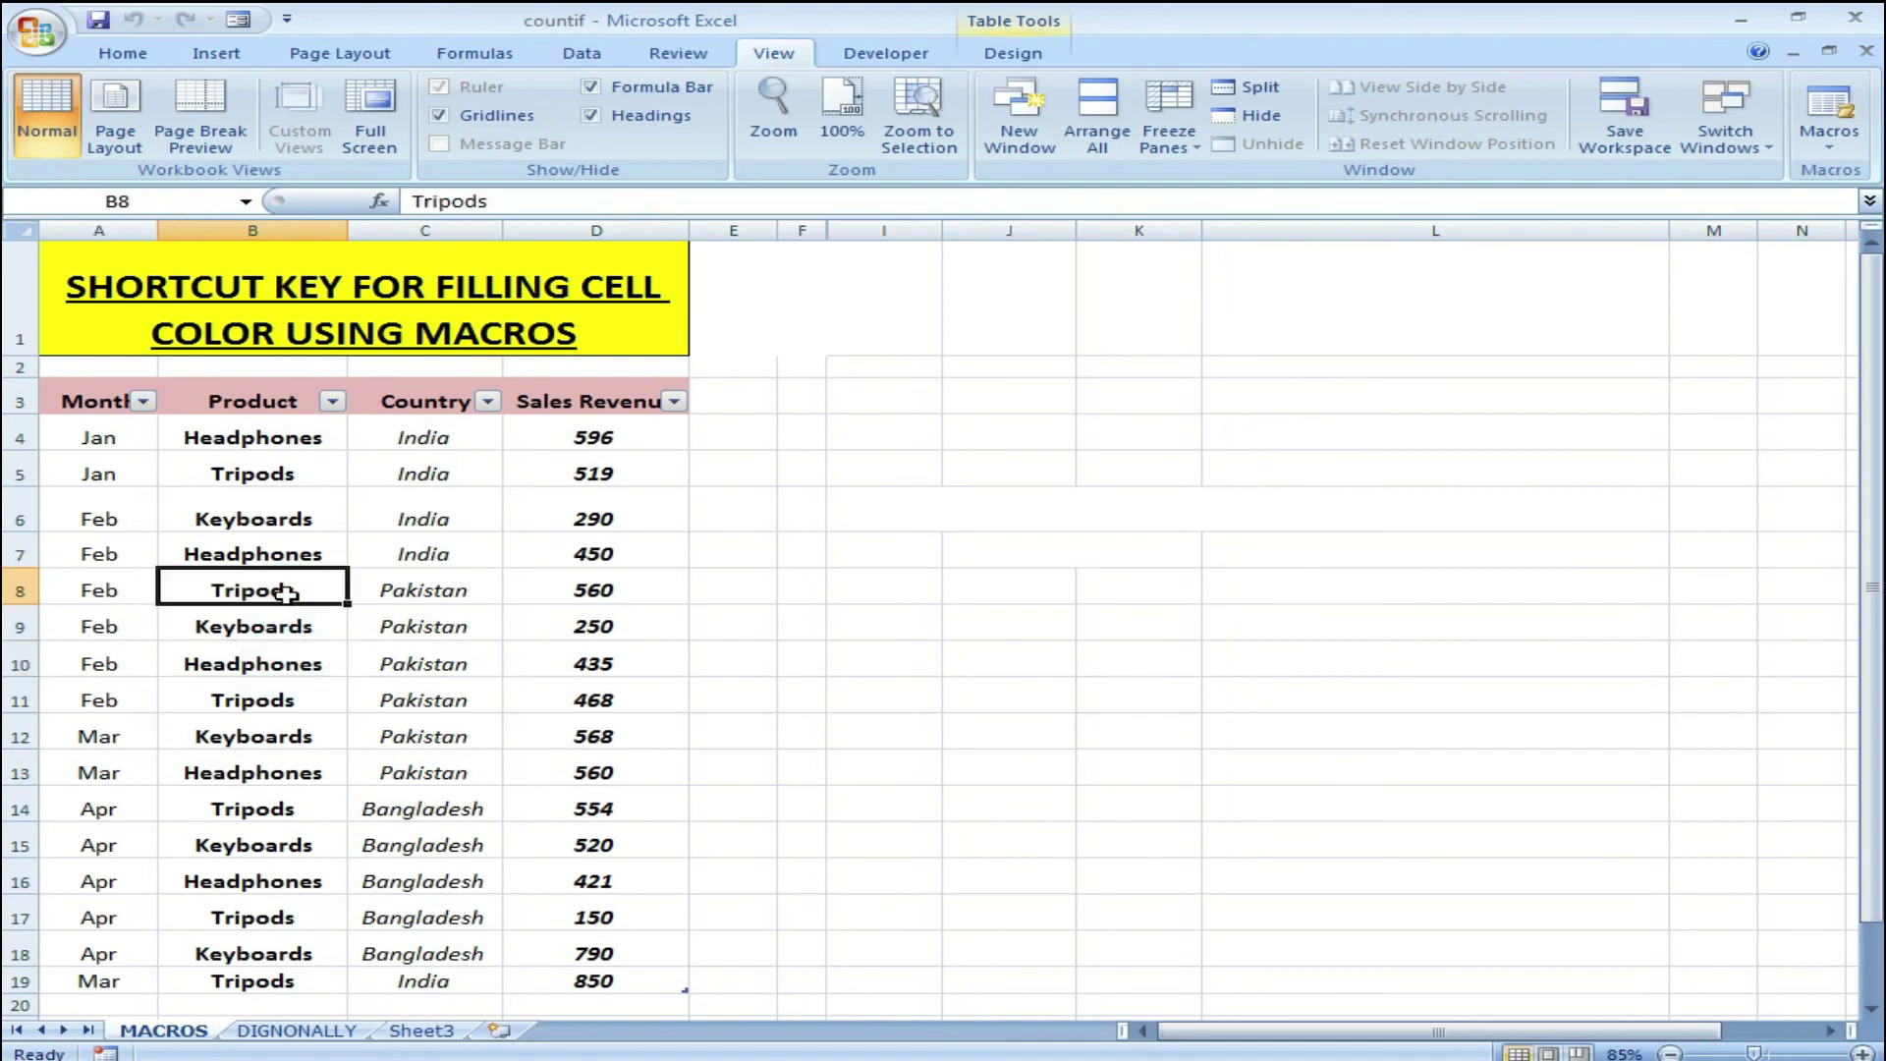